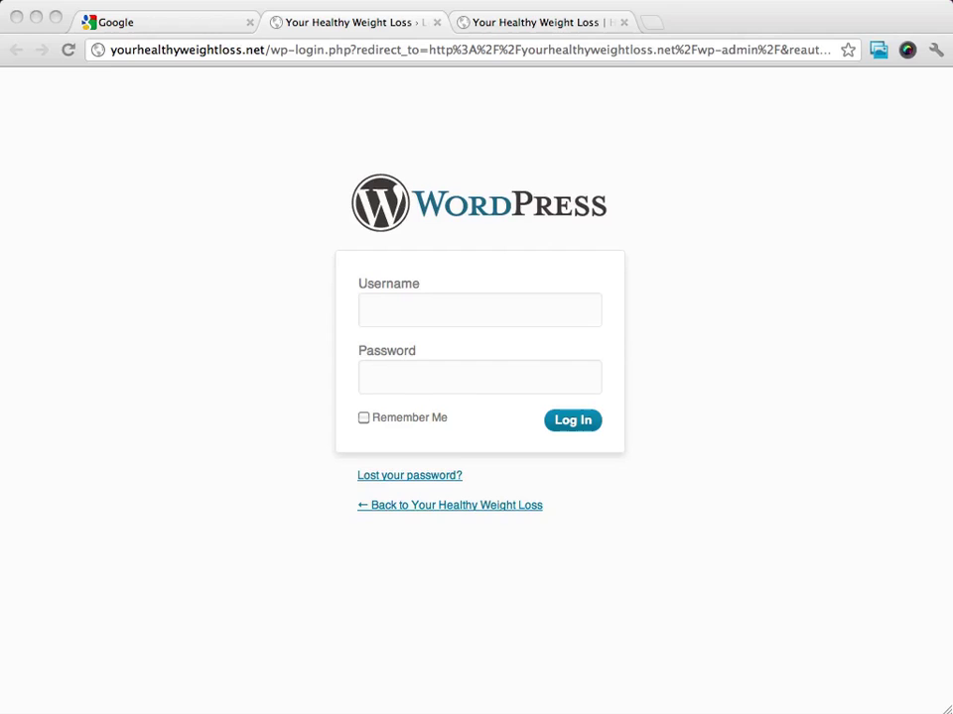
Switch to the site's tab and reload the Your Healthy Weight Loss homepage
{"action": "left_click", "coordinate": [206, 181]}
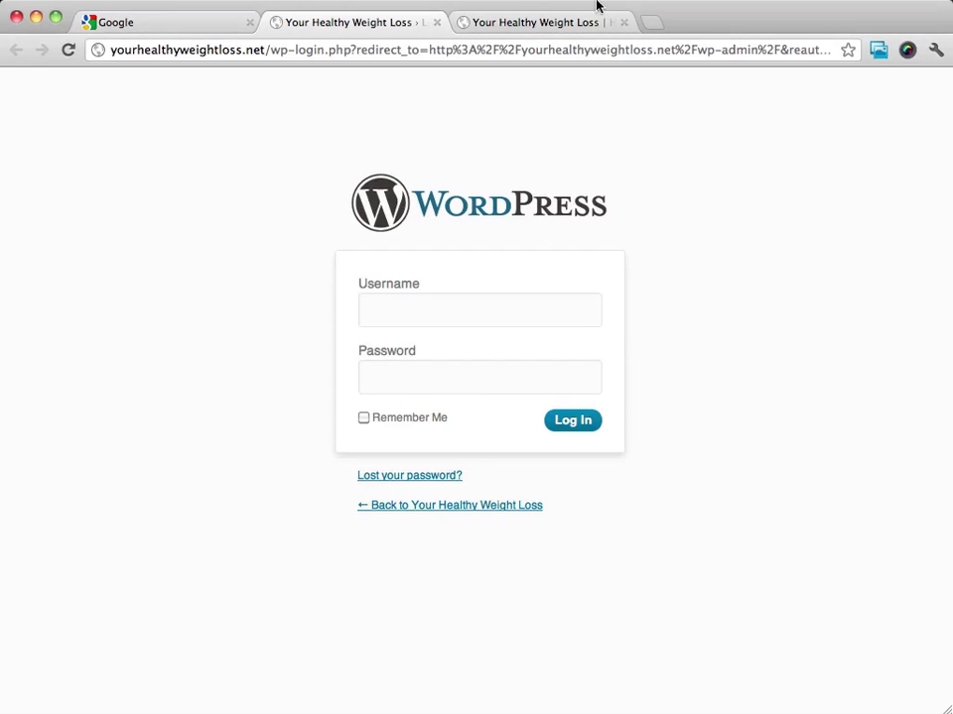
{"action": "left_click", "coordinate": [561, 24]}
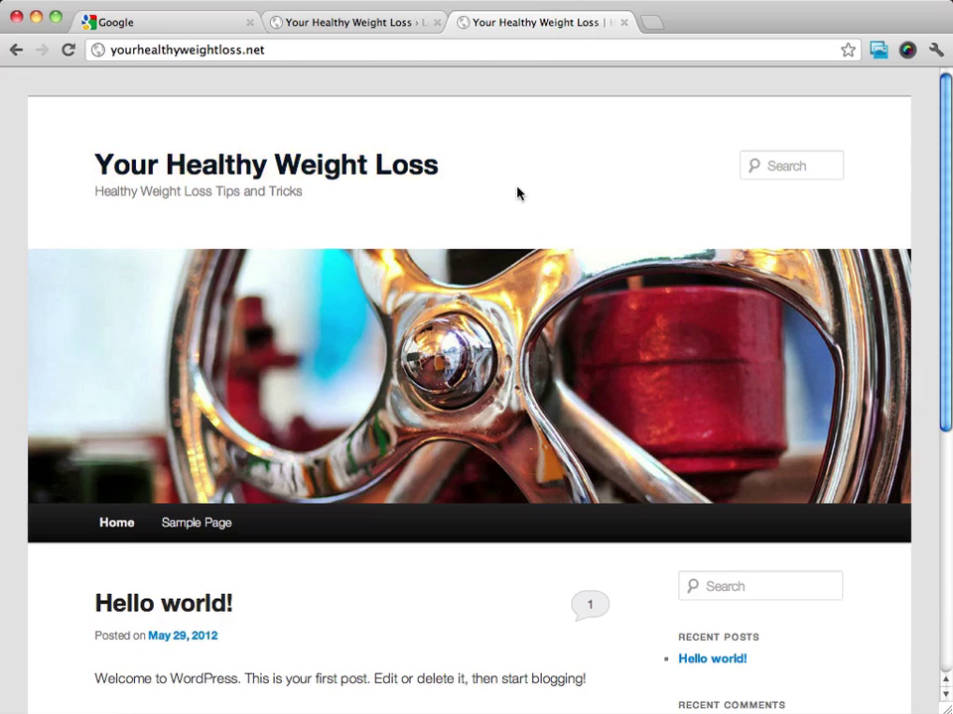
{"action": "left_click", "coordinate": [66, 50]}
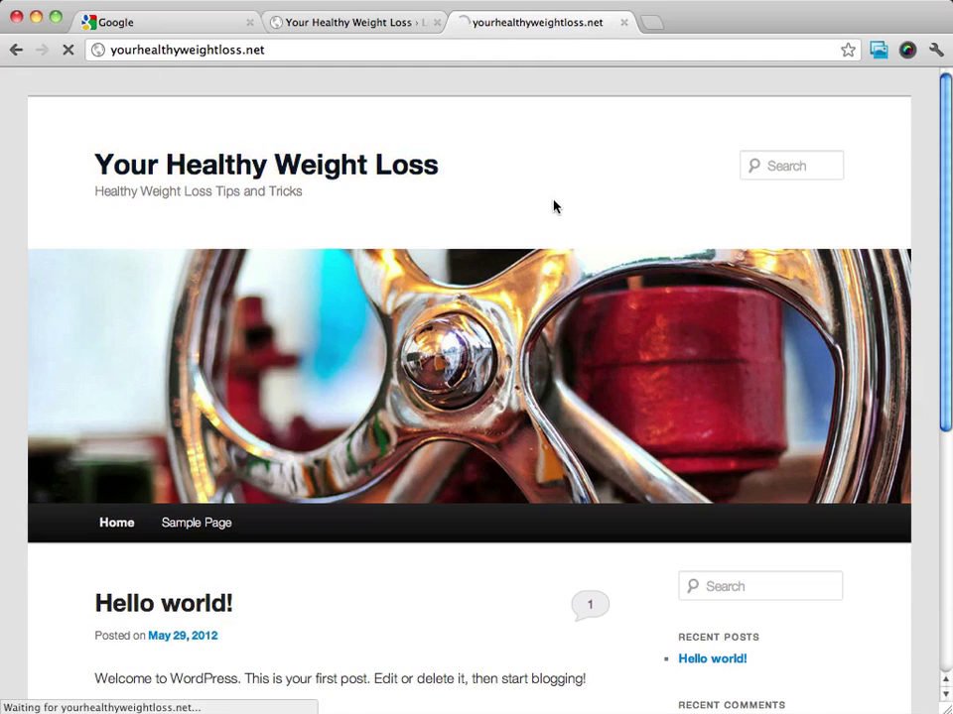
Scroll down to the Meta widget and follow its Log in link to wp-login.php
{"action": "scroll", "coordinate": [531, 184], "scroll_direction": "down", "scroll_amount": 5}
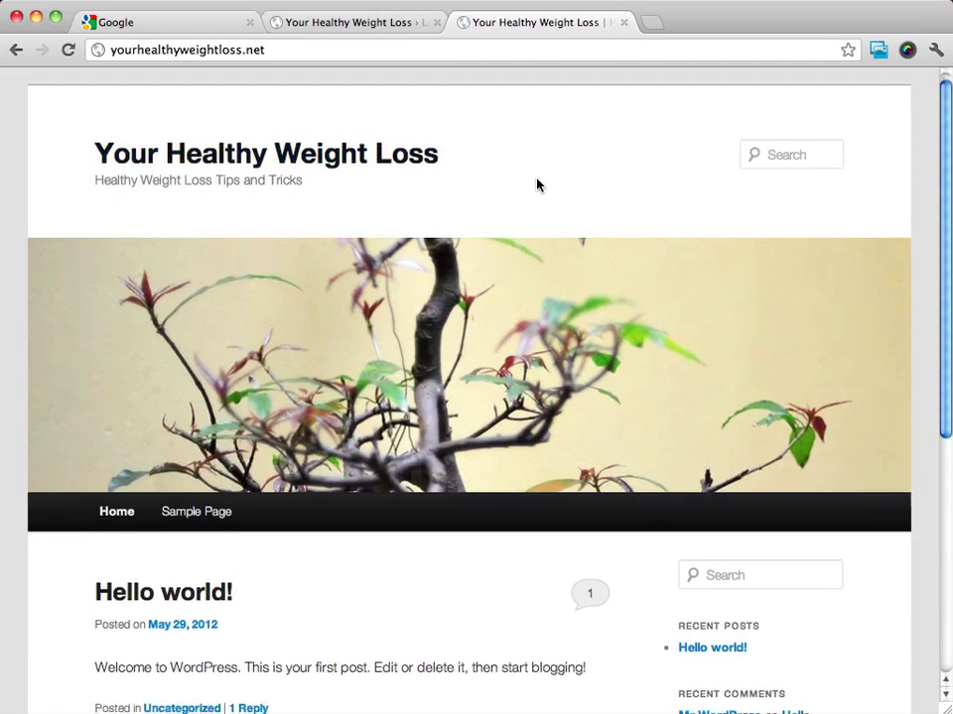
{"action": "scroll", "coordinate": [526, 223], "scroll_direction": "up", "scroll_amount": 5}
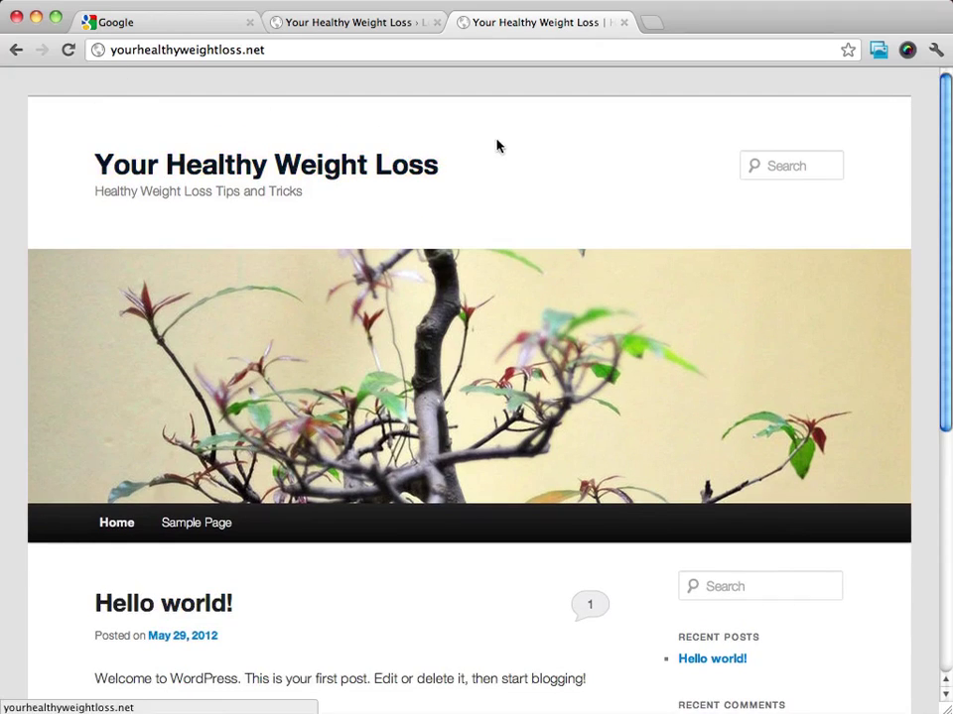
{"action": "scroll", "coordinate": [499, 146], "scroll_direction": "down", "scroll_amount": 5}
{"action": "scroll", "coordinate": [510, 192], "scroll_direction": "down", "scroll_amount": 4}
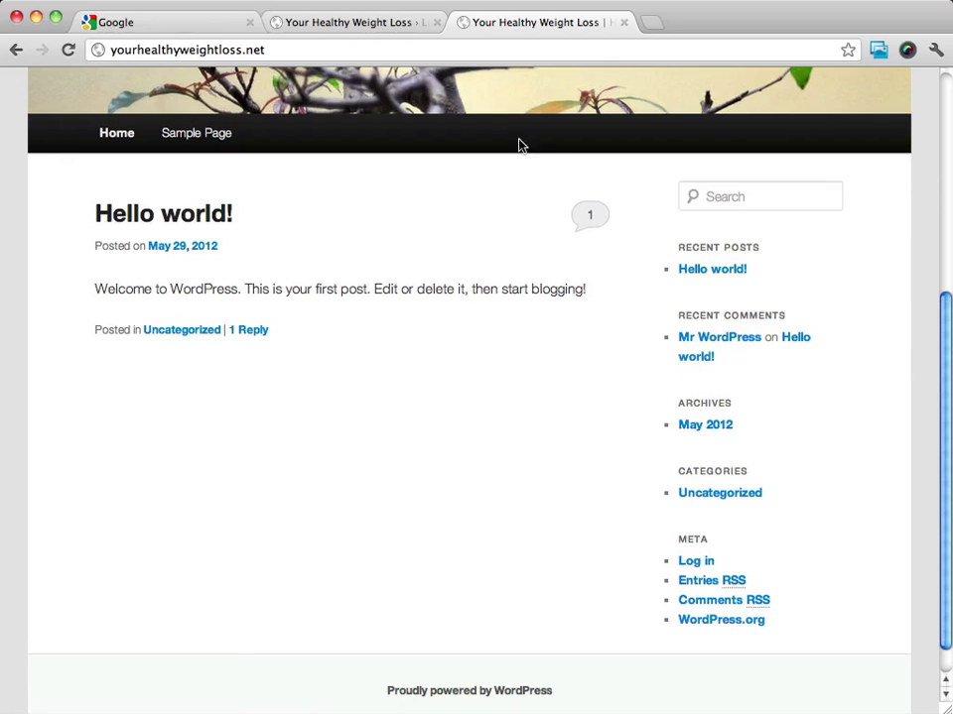
{"action": "left_click", "coordinate": [695, 562]}
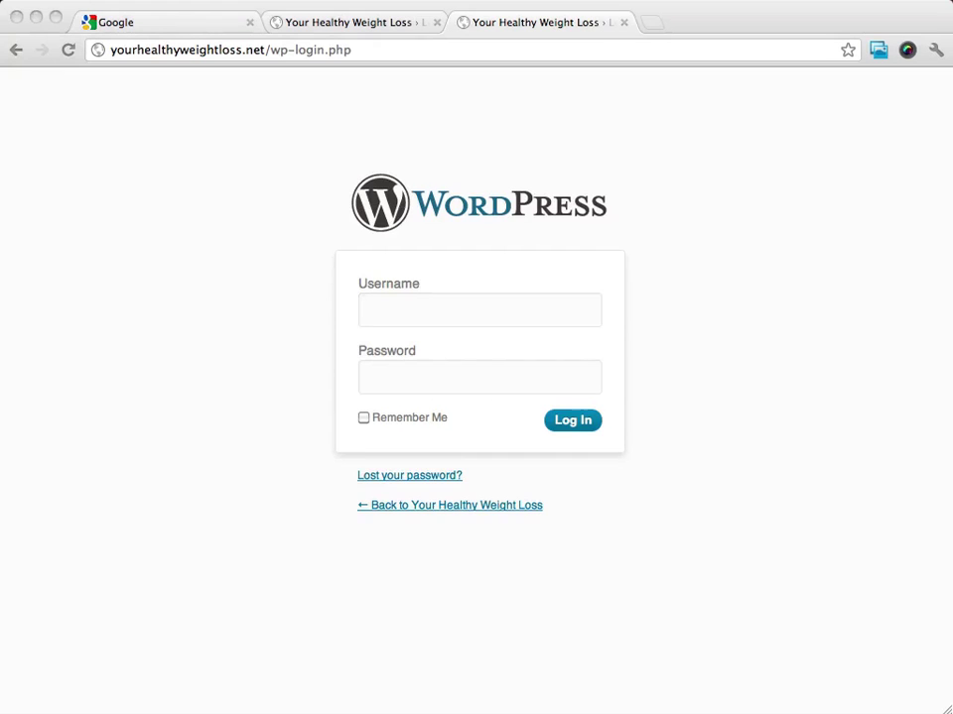
Log in to wp-admin with the site account's username and password
{"action": "left_click", "coordinate": [169, 223]}
{"action": "left_click", "coordinate": [471, 315]}
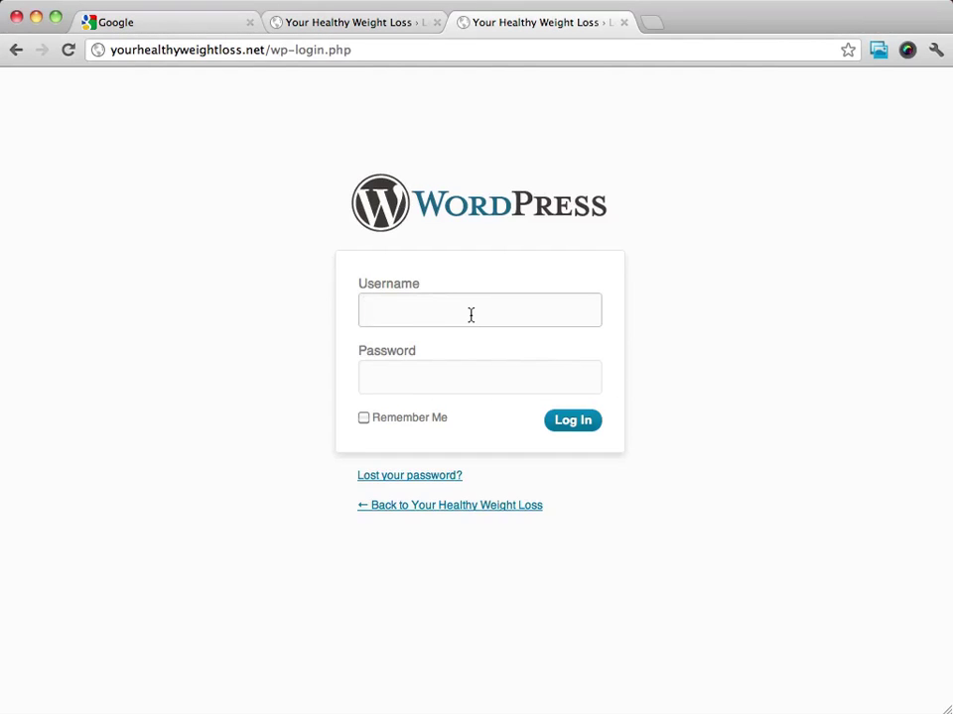
{"action": "type", "text": "judithmain"}
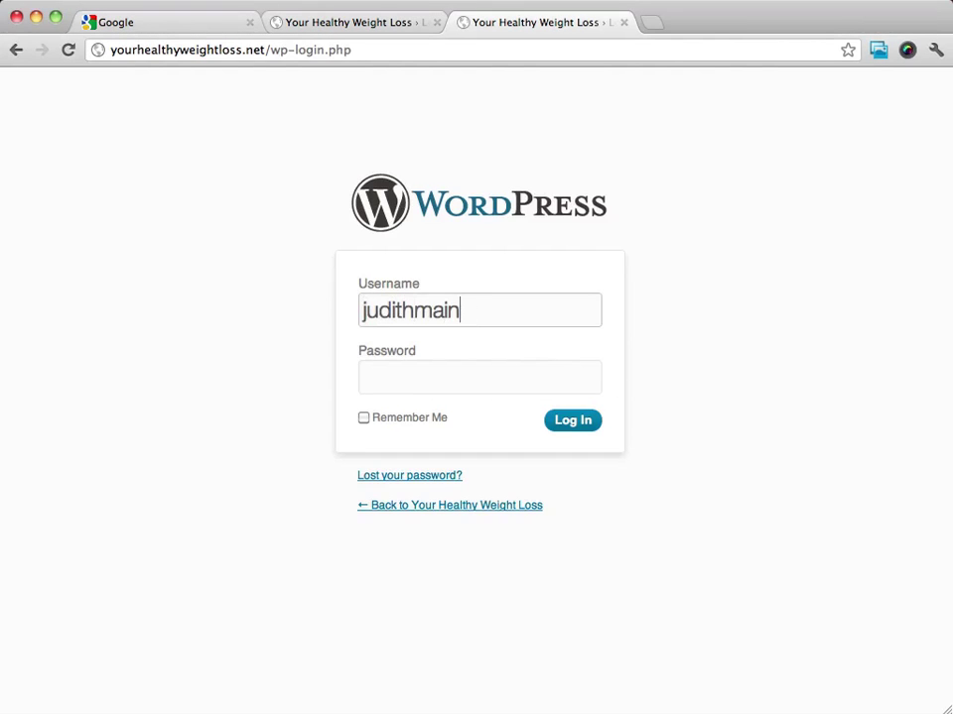
{"action": "key", "text": "Tab"}
{"action": "type", "text": "********"}
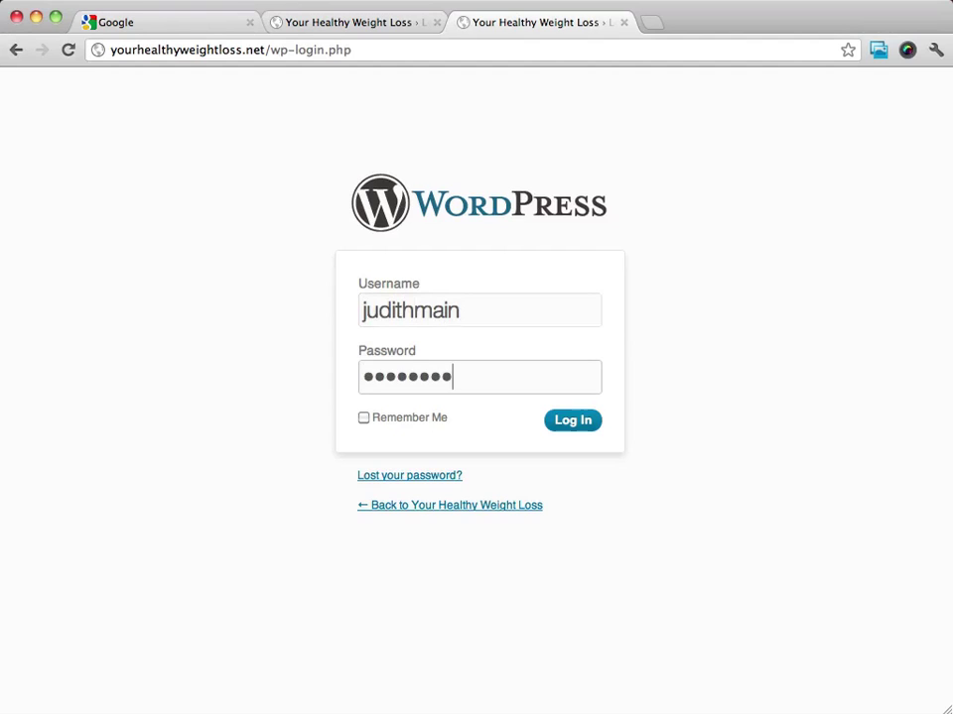
{"action": "left_click", "coordinate": [572, 420]}
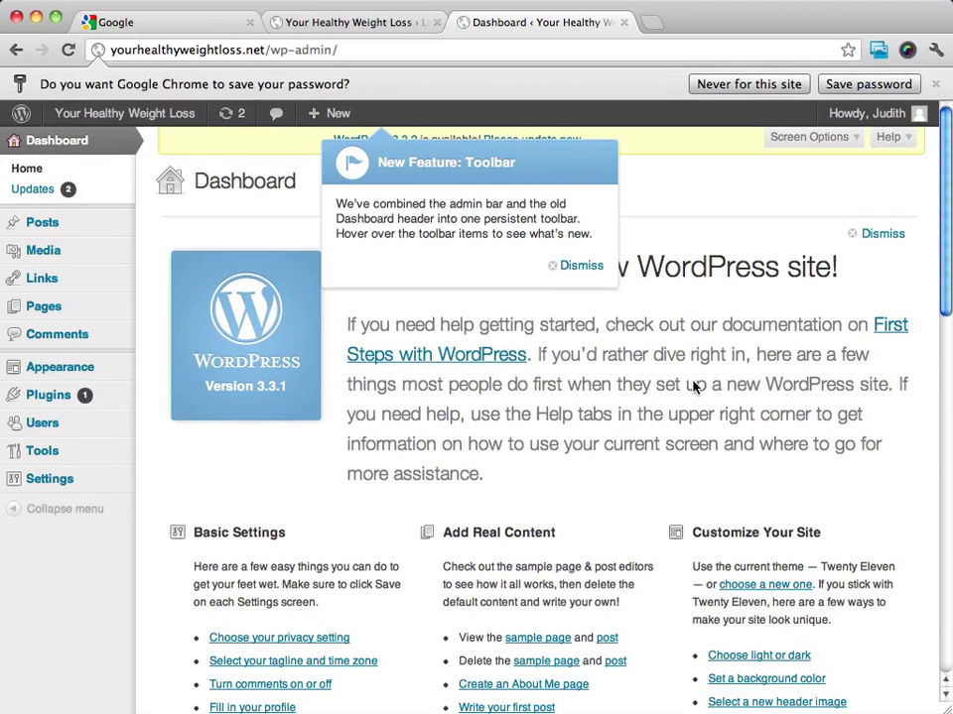
Dismiss the New Feature: Toolbar pointer on the Dashboard
{"action": "left_click", "coordinate": [590, 268]}
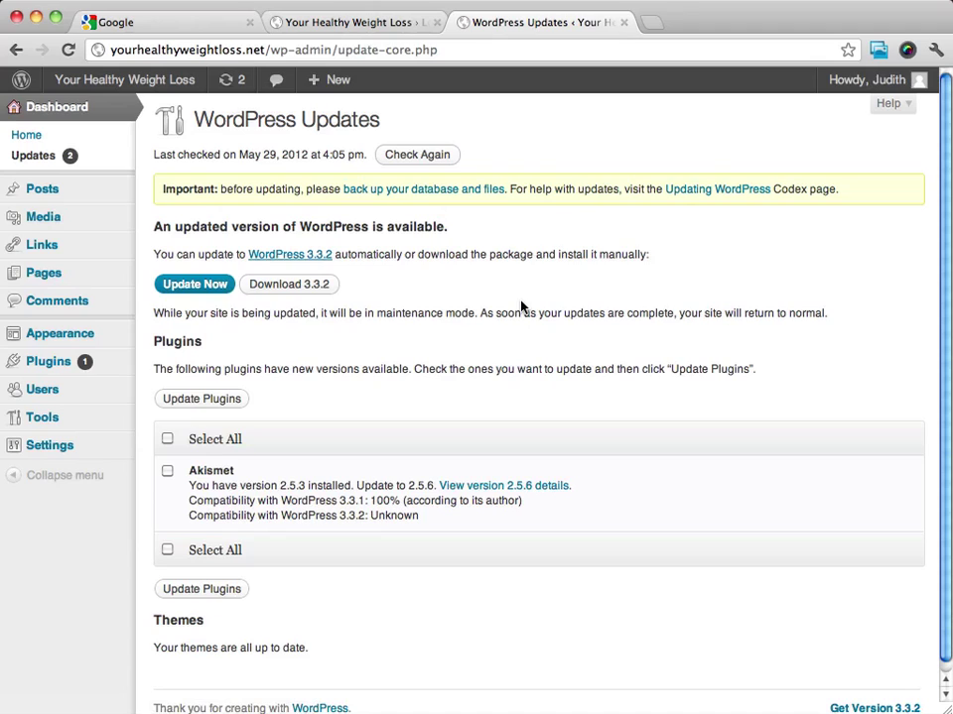
Update WordPress to 3.3.2 and scroll through the Welcome to WordPress 3.3.2 page
{"action": "left_click", "coordinate": [188, 286]}
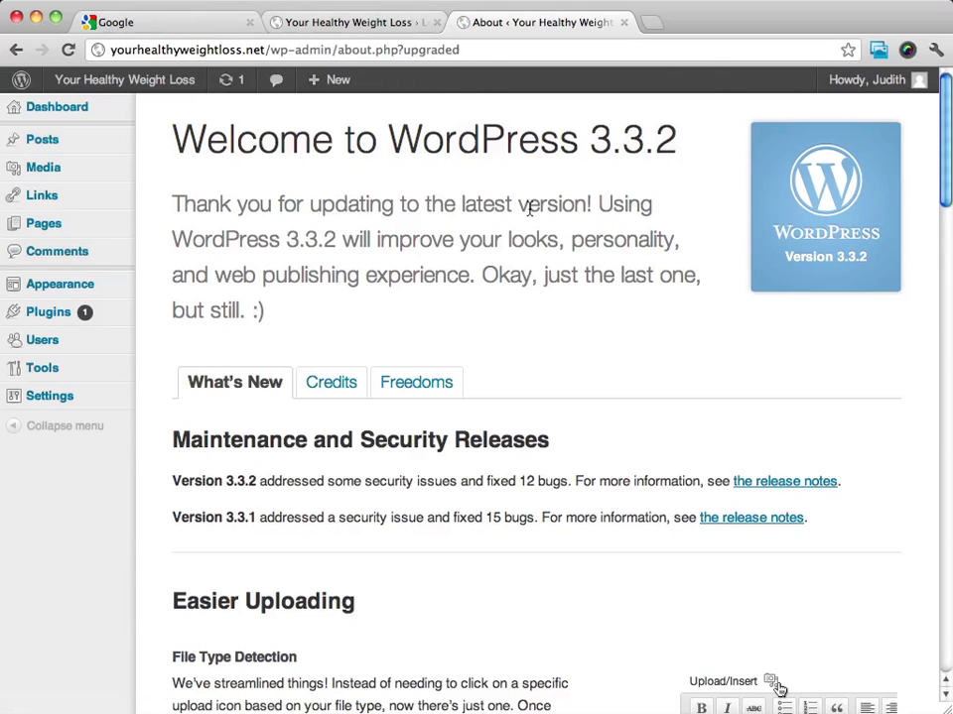
{"action": "scroll", "coordinate": [507, 248], "scroll_direction": "down", "scroll_amount": 10}
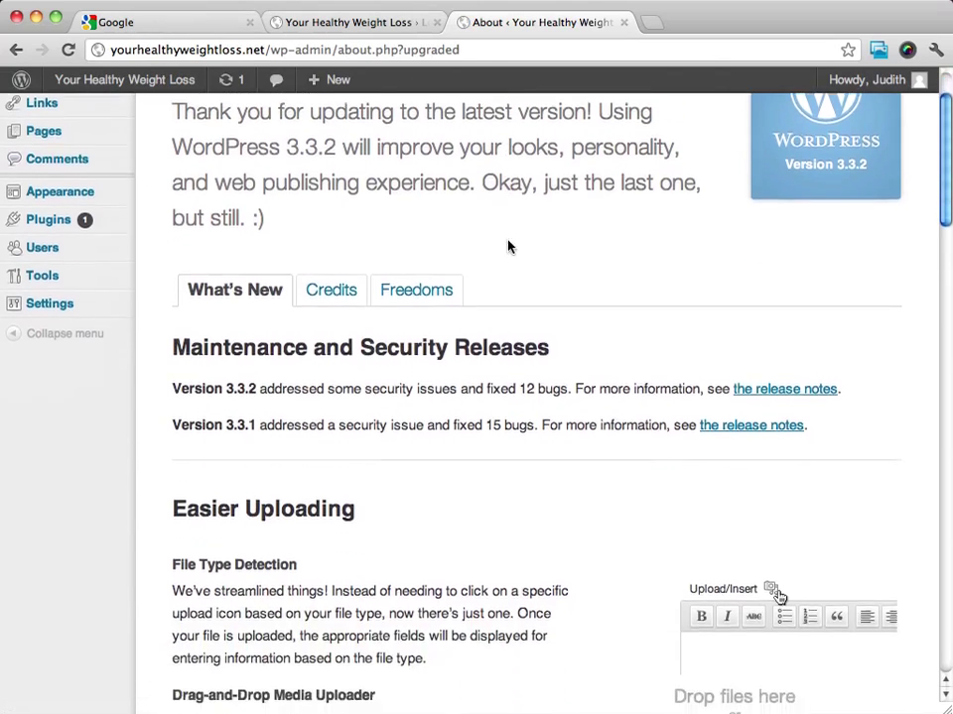
{"action": "scroll", "coordinate": [507, 246], "scroll_direction": "down", "scroll_amount": 20}
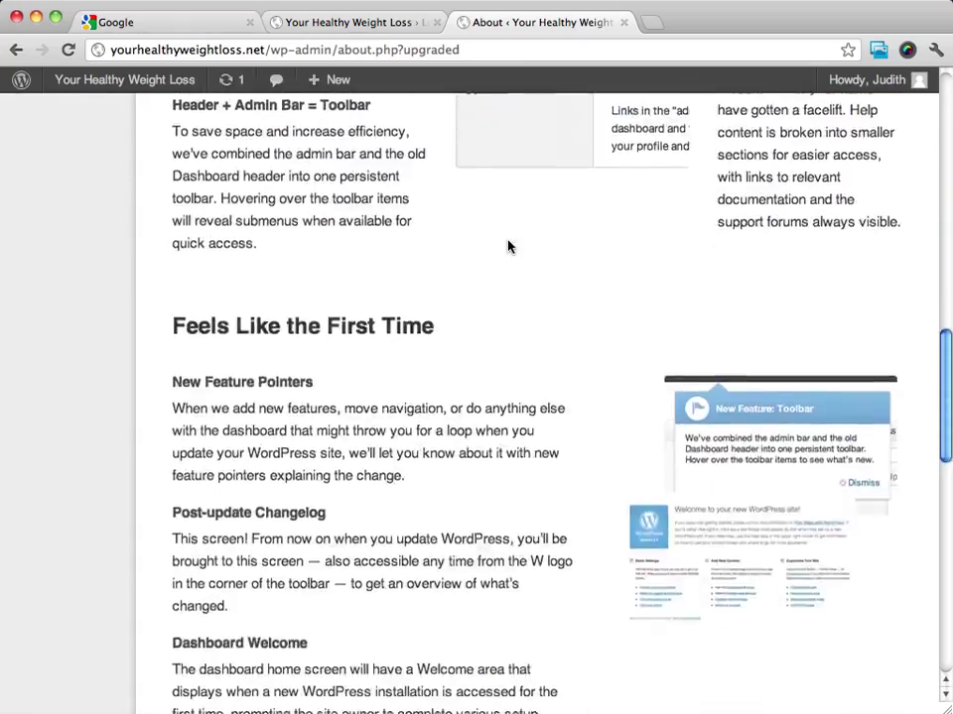
{"action": "scroll", "coordinate": [507, 243], "scroll_direction": "up", "scroll_amount": 2}
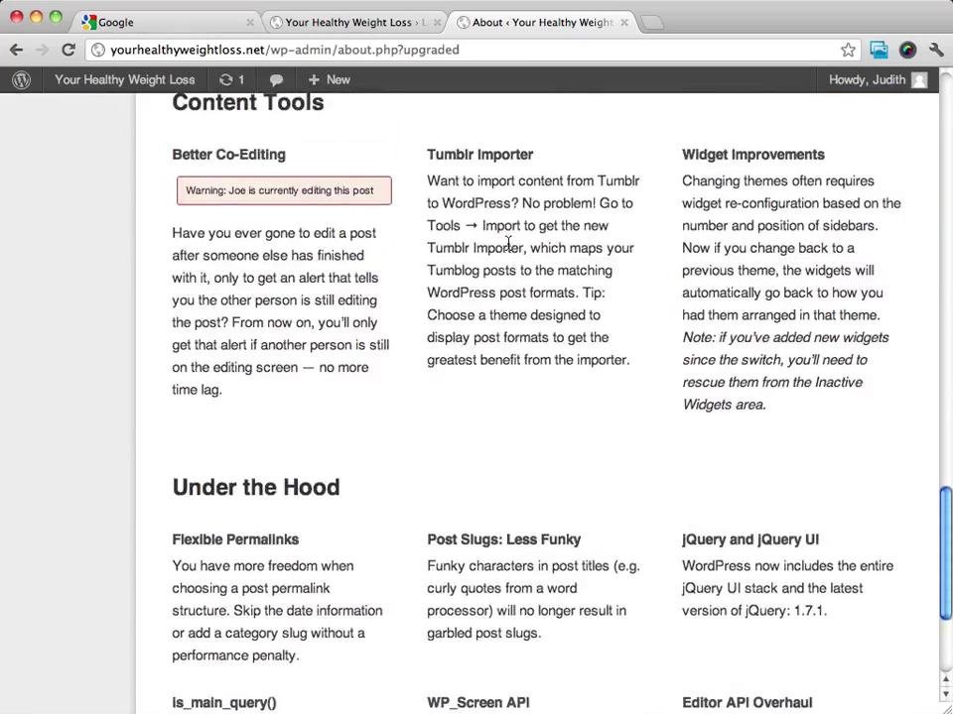
{"action": "scroll", "coordinate": [509, 245], "scroll_direction": "down", "scroll_amount": 5}
{"action": "scroll", "coordinate": [509, 246], "scroll_direction": "up", "scroll_amount": 20}
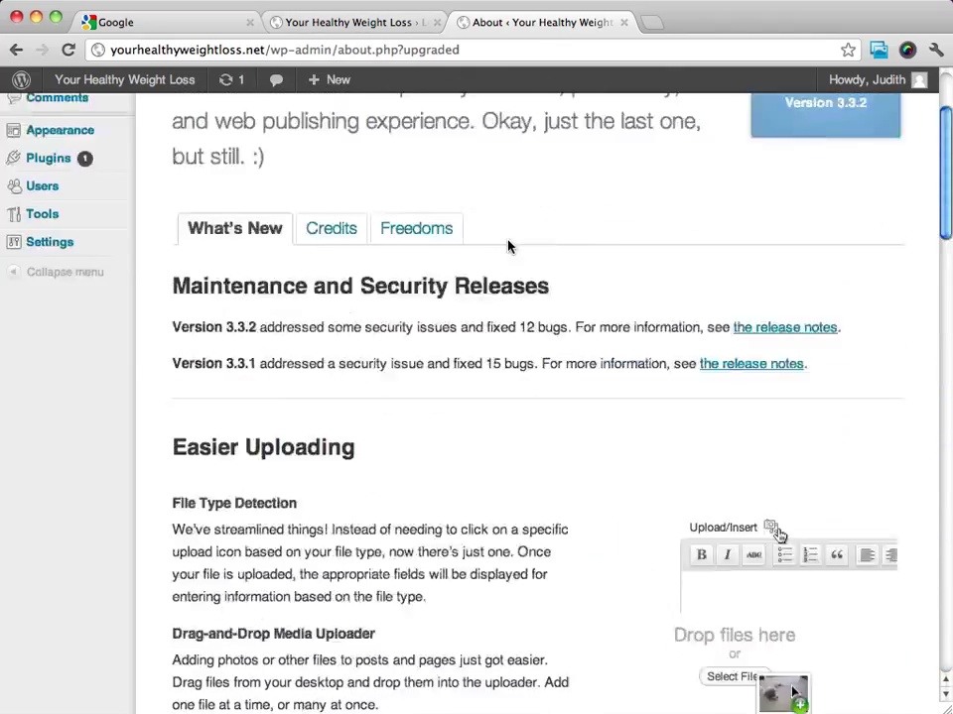
{"action": "scroll", "coordinate": [507, 246], "scroll_direction": "up", "scroll_amount": 5}
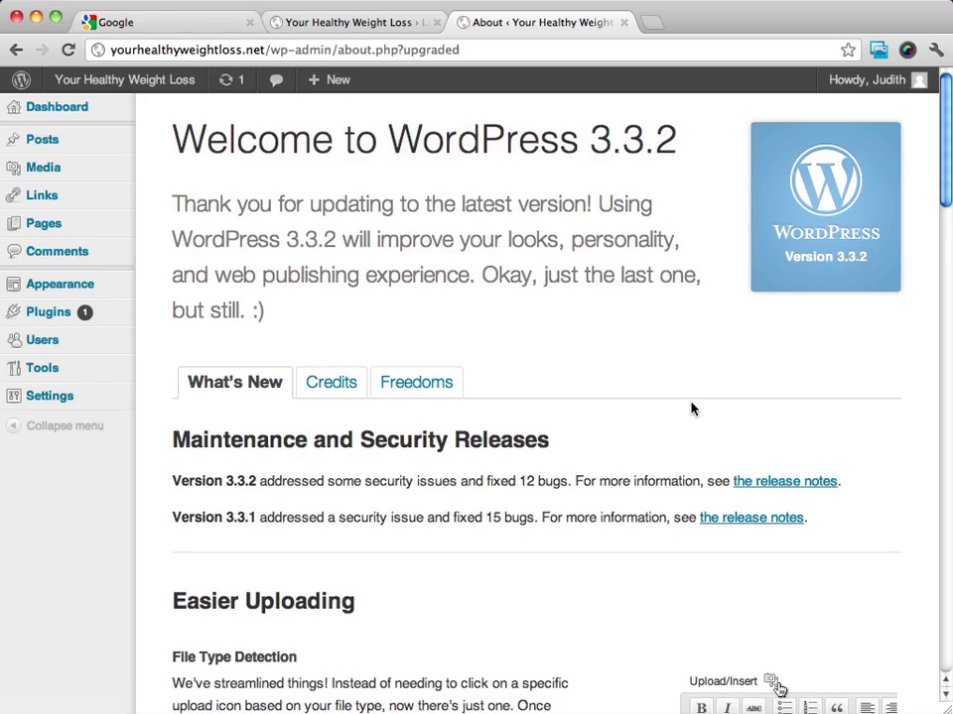
{"action": "scroll", "coordinate": [559, 501], "scroll_direction": "down", "scroll_amount": 5}
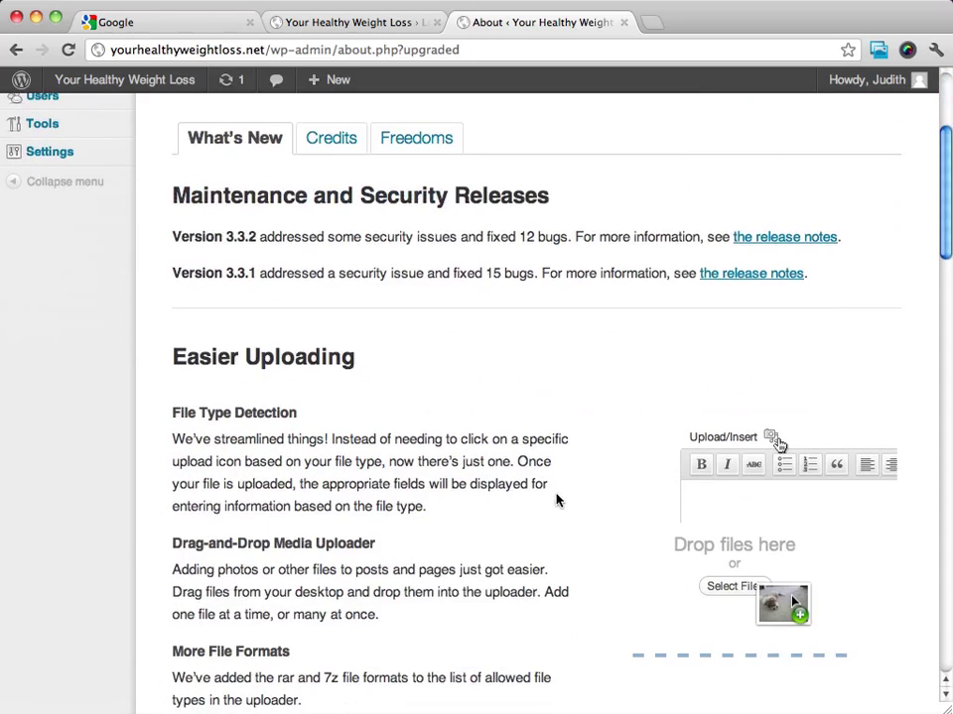
{"action": "scroll", "coordinate": [556, 500], "scroll_direction": "up", "scroll_amount": 5}
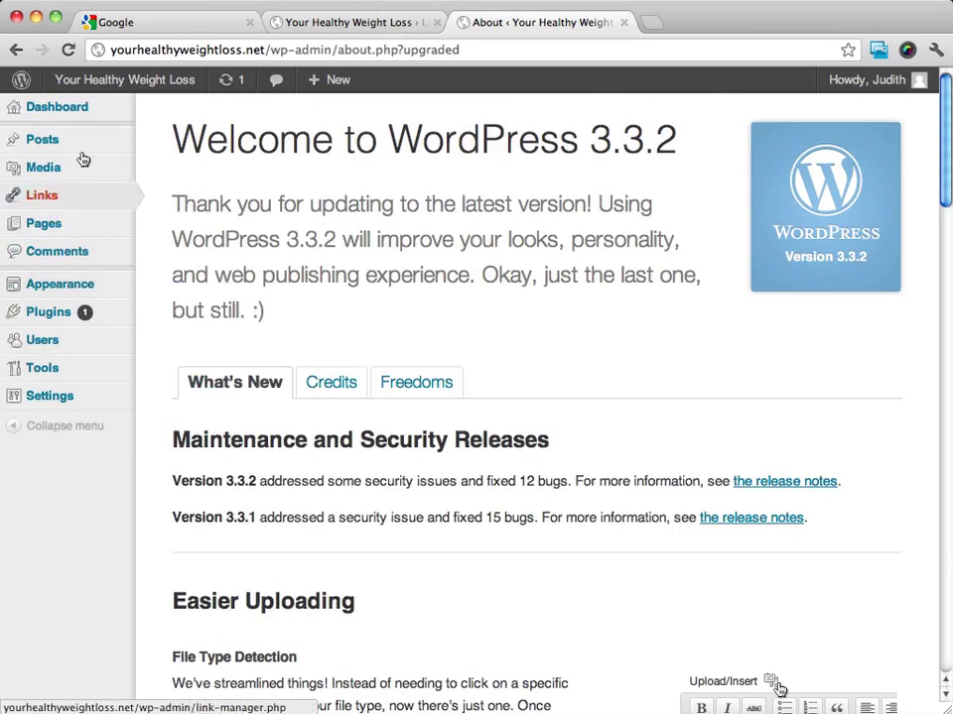
Open Settings > General and look over the General Settings page
{"action": "mouse_move", "coordinate": [40, 406]}
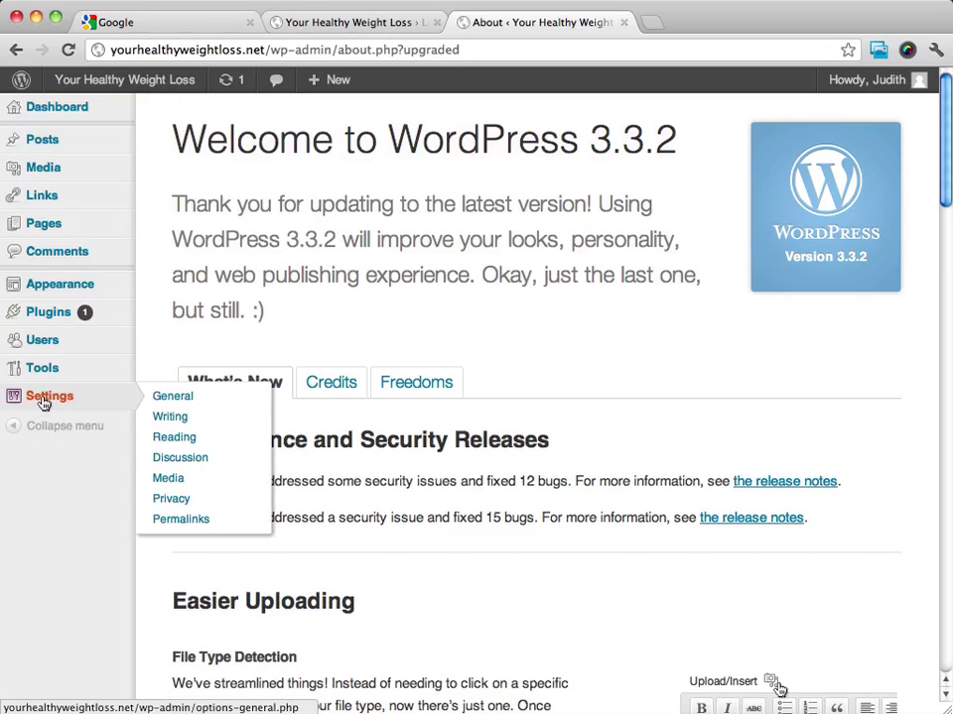
{"action": "left_click", "coordinate": [172, 397]}
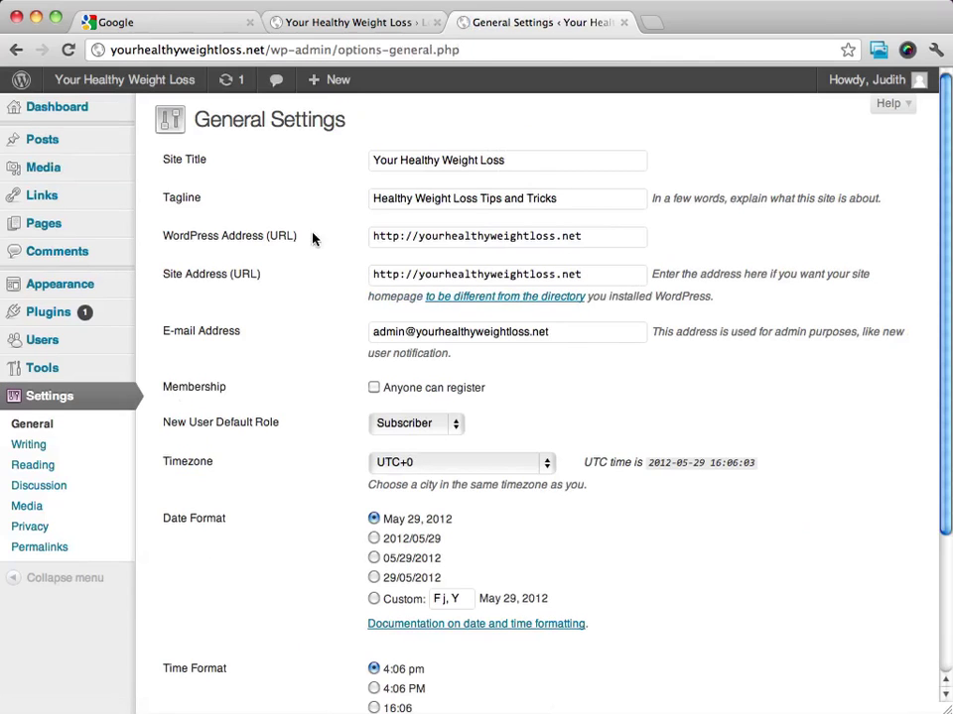
{"action": "mouse_move", "coordinate": [322, 112]}
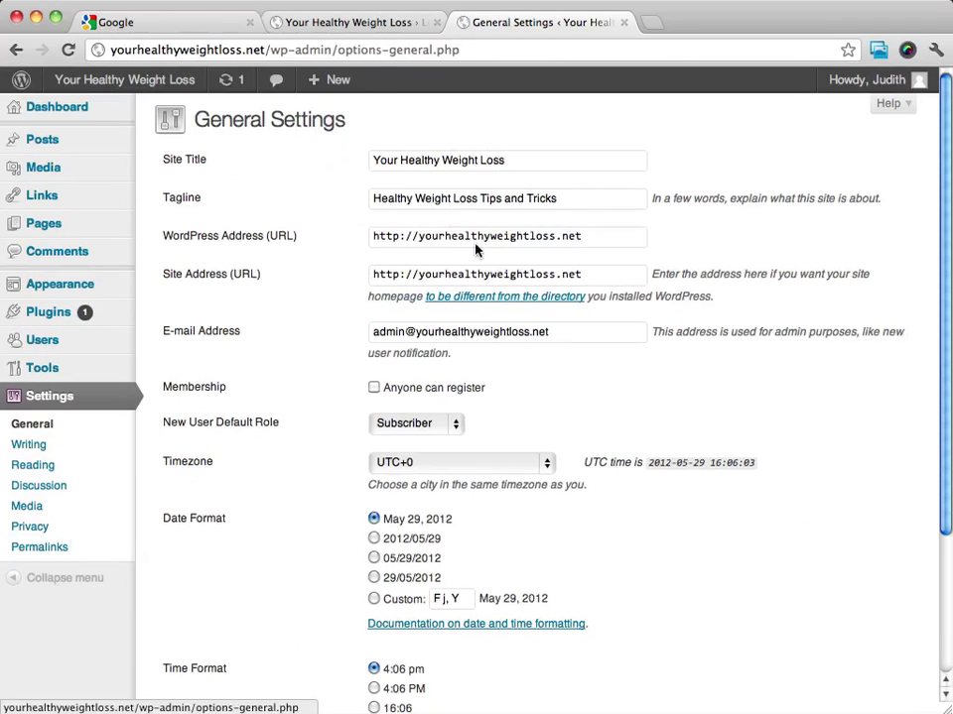
{"action": "scroll", "coordinate": [294, 140], "scroll_direction": "down", "scroll_amount": 1}
{"action": "scroll", "coordinate": [294, 140], "scroll_direction": "up", "scroll_amount": 1}
{"action": "scroll", "coordinate": [699, 405], "scroll_direction": "down", "scroll_amount": 2}
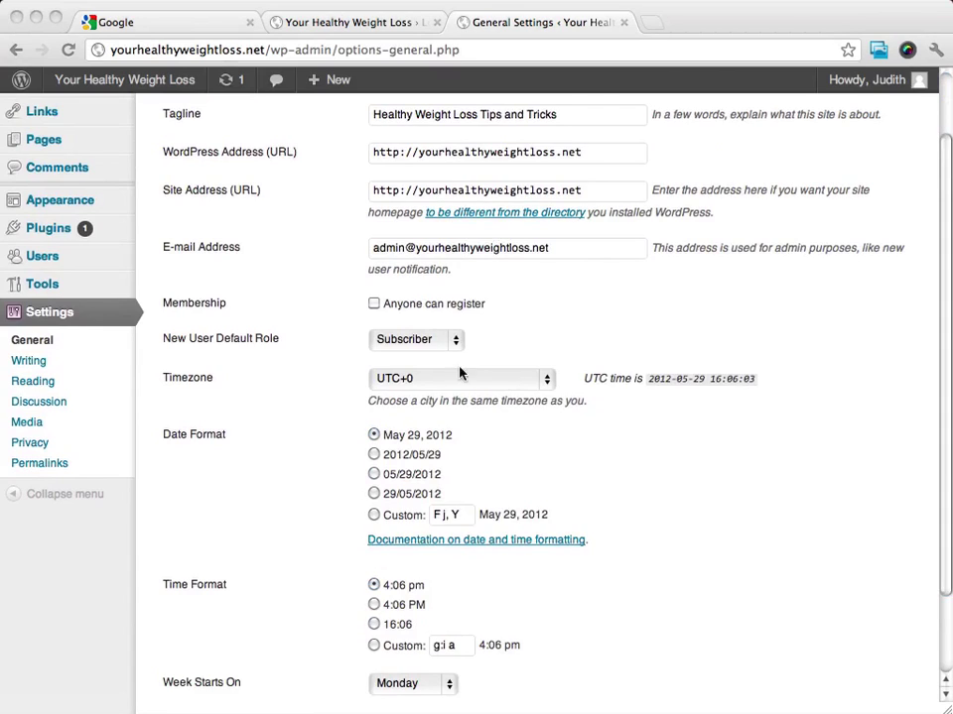
Replace the E-mail Address field with the pasted new admin e-mail address
{"action": "left_click", "coordinate": [529, 251]}
{"action": "triple_click", "coordinate": [530, 253]}
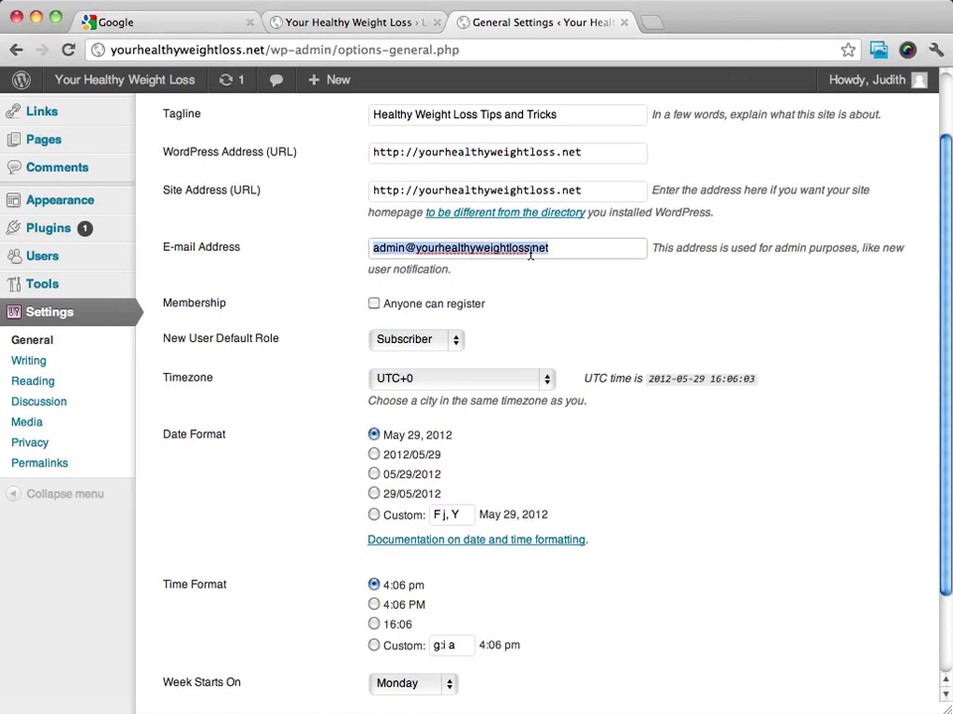
{"action": "key", "text": "super+v"}
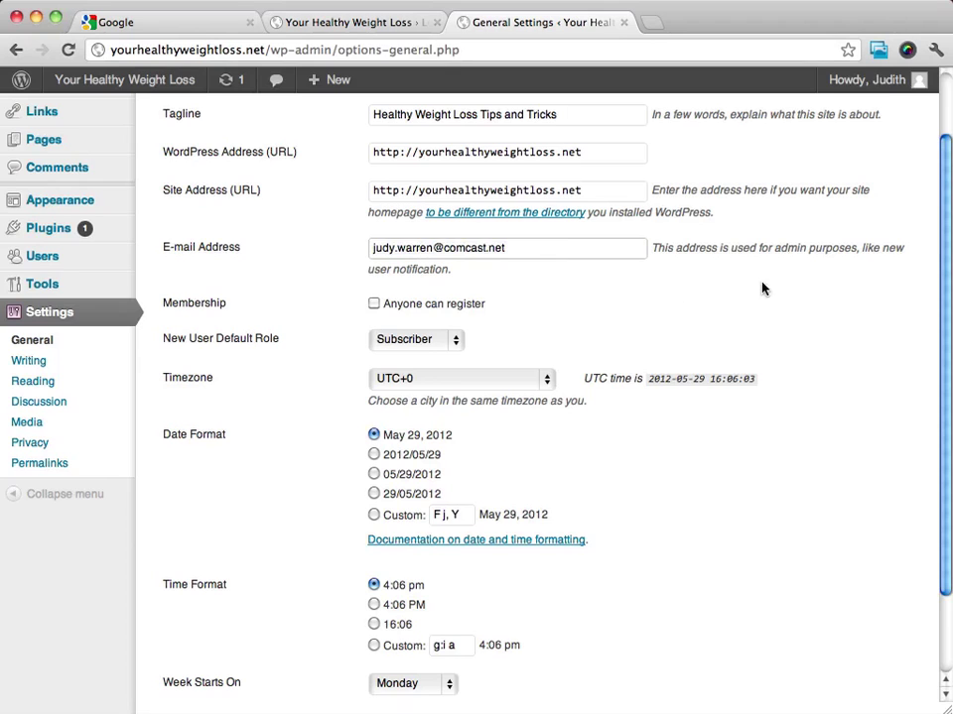
{"action": "scroll", "coordinate": [762, 288], "scroll_direction": "down", "scroll_amount": 2}
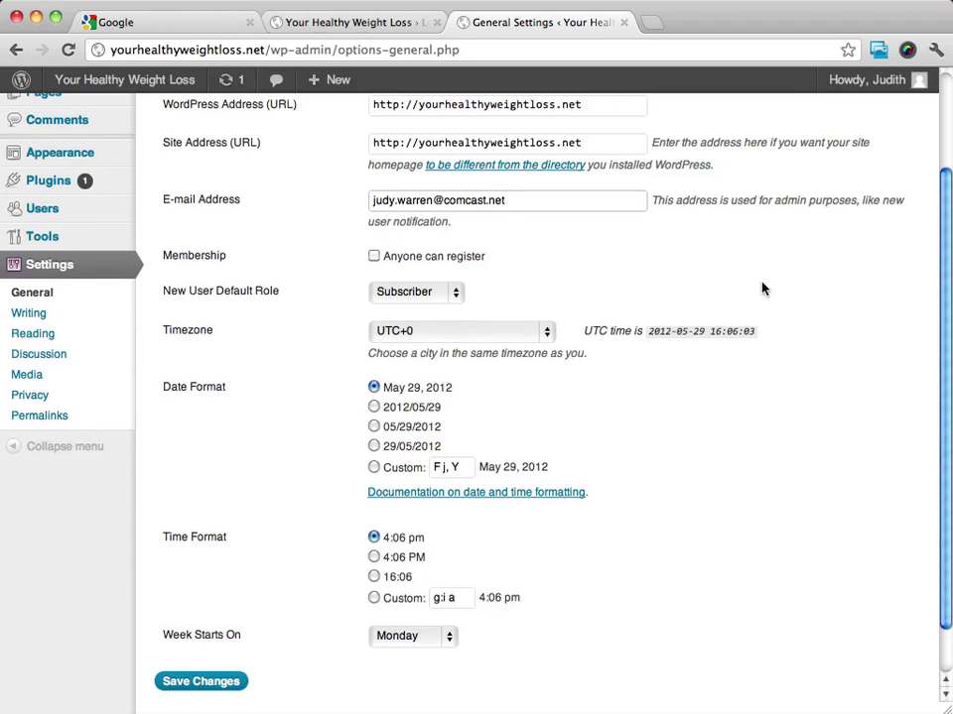
{"action": "scroll", "coordinate": [762, 289], "scroll_direction": "down", "scroll_amount": 1}
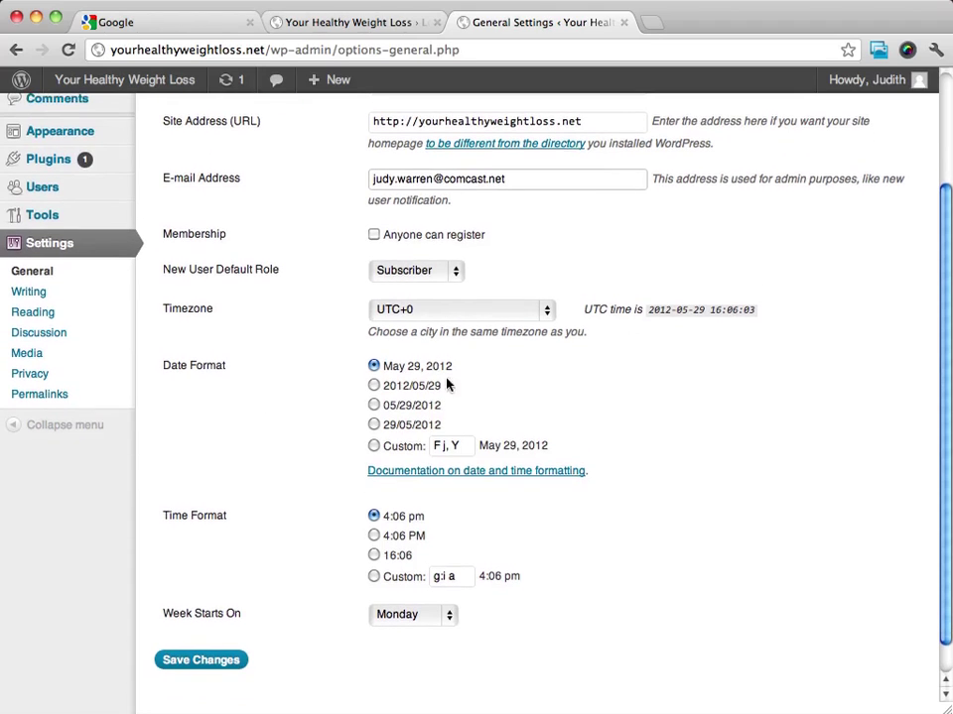
{"action": "left_click", "coordinate": [475, 312]}
{"action": "left_click", "coordinate": [483, 314]}
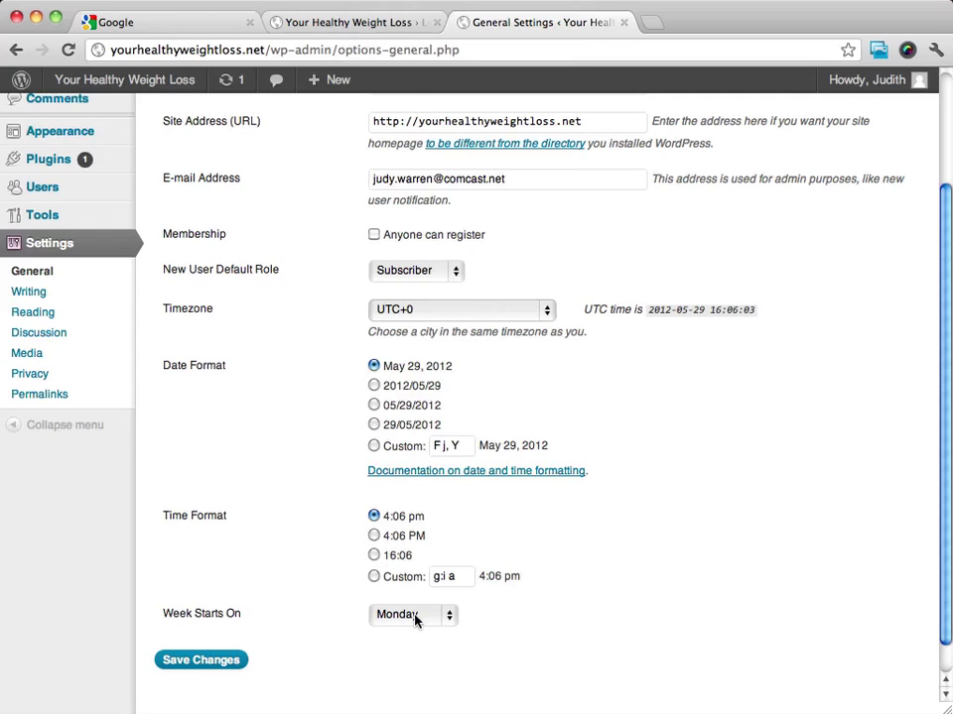
{"action": "left_click", "coordinate": [451, 617]}
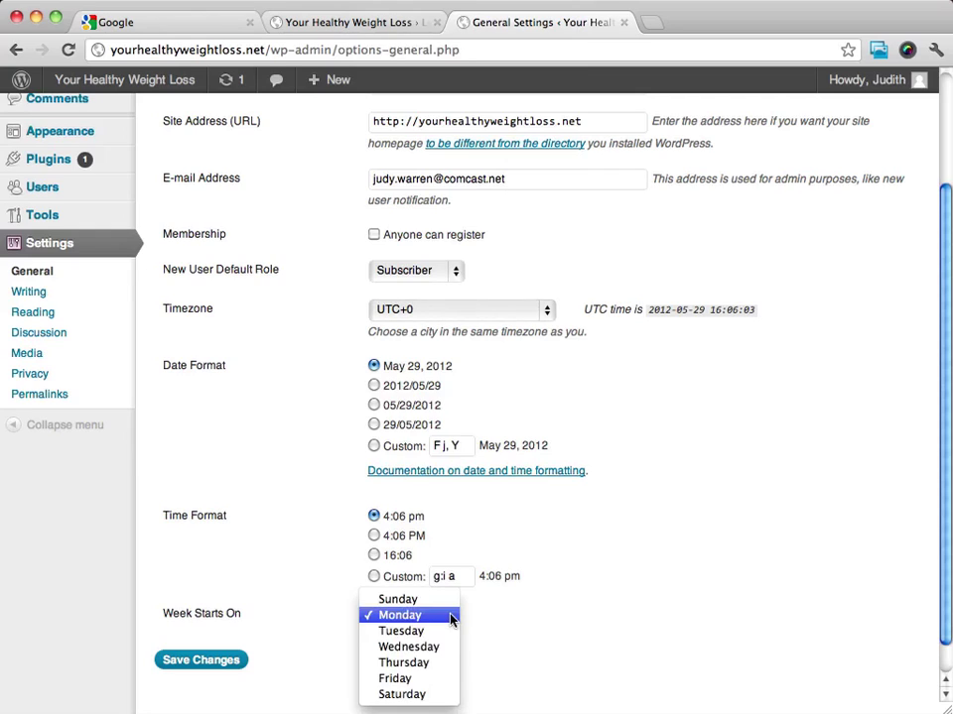
{"action": "left_click", "coordinate": [451, 616]}
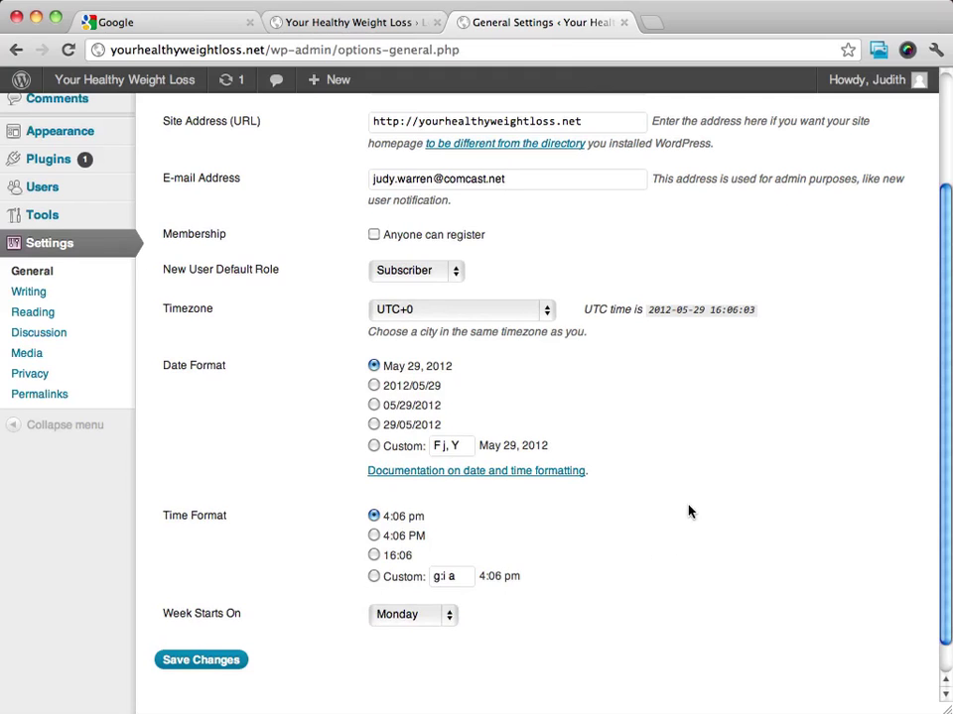
{"action": "scroll", "coordinate": [686, 510], "scroll_direction": "down", "scroll_amount": 1}
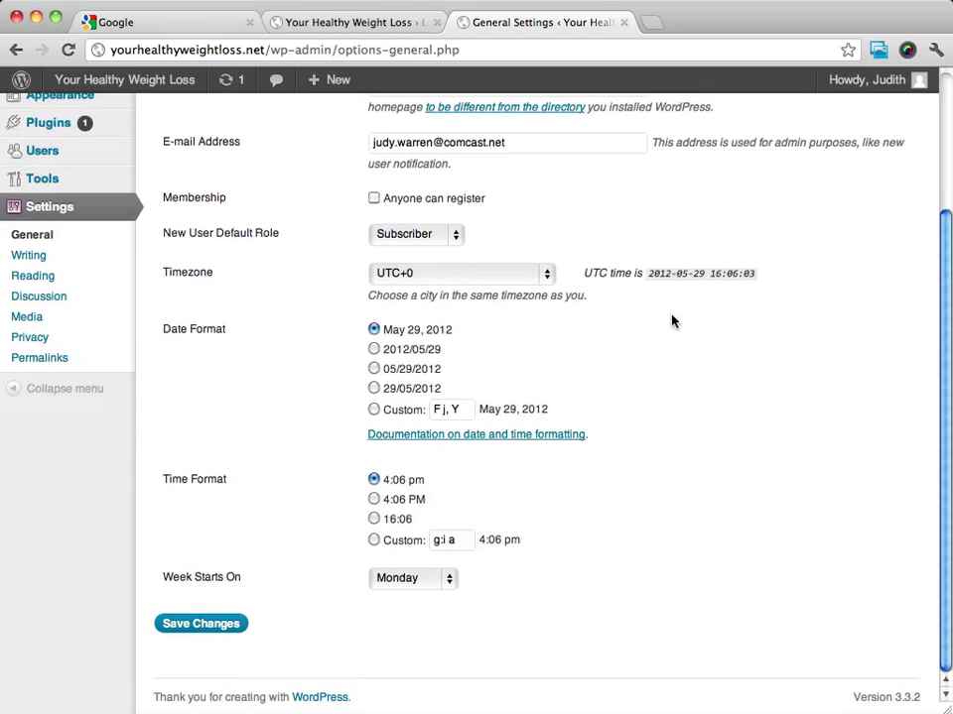
{"action": "scroll", "coordinate": [229, 525], "scroll_direction": "up", "scroll_amount": 5}
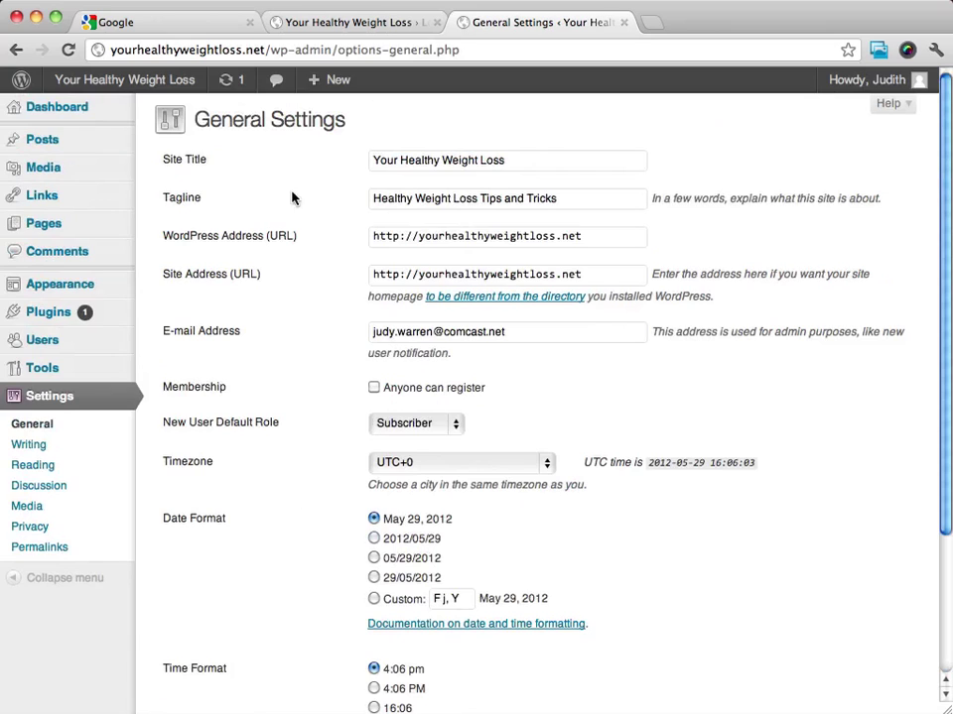
{"action": "scroll", "coordinate": [286, 468], "scroll_direction": "down", "scroll_amount": 5}
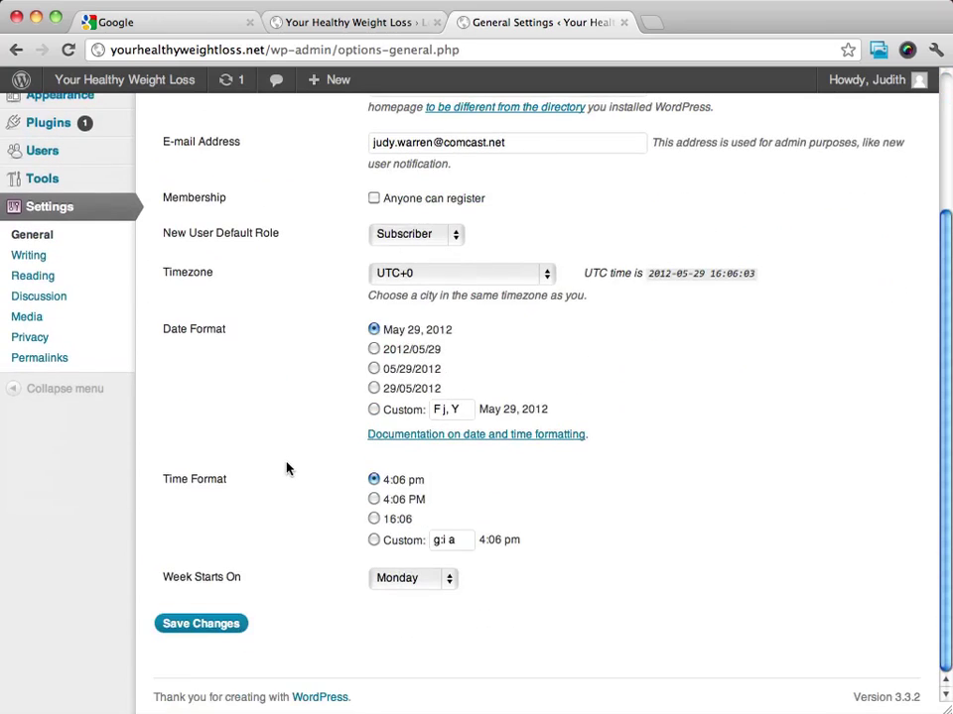
Save General Settings, then switch Anyone can register on and back off
{"action": "left_click", "coordinate": [191, 627]}
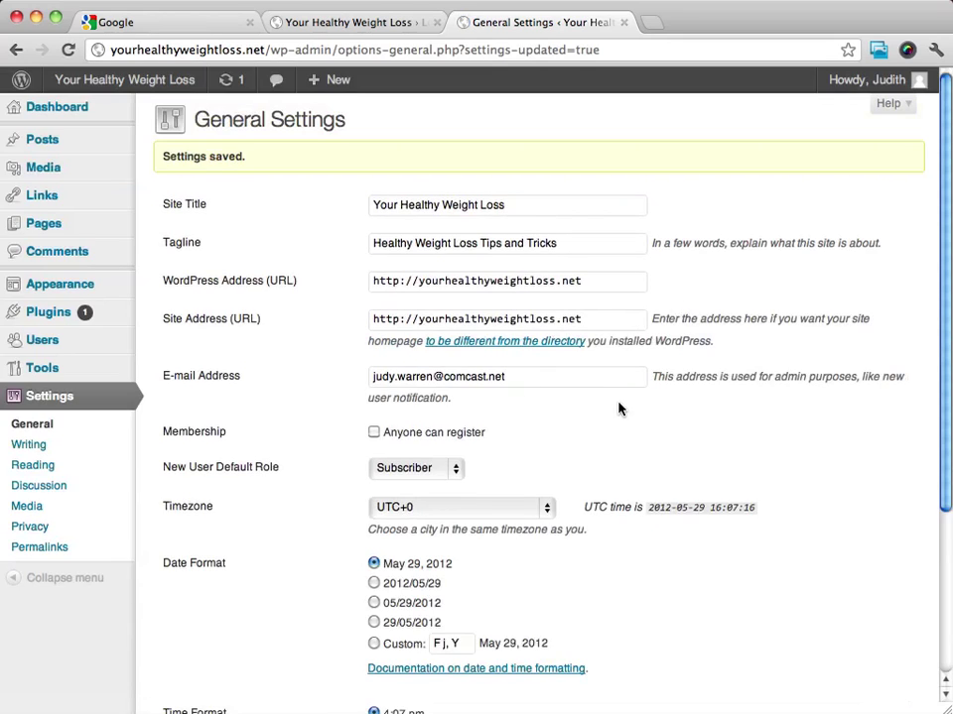
{"action": "scroll", "coordinate": [620, 407], "scroll_direction": "down", "scroll_amount": 2}
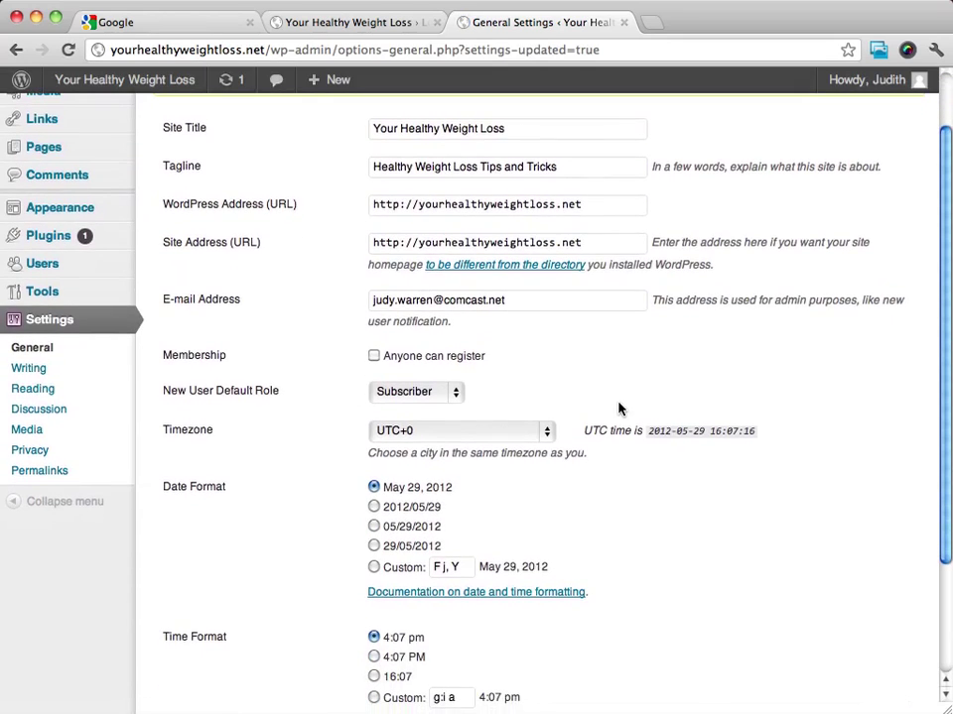
{"action": "left_click", "coordinate": [373, 357]}
{"action": "left_click", "coordinate": [374, 356]}
Save the General Settings again with open registration left off
{"action": "scroll", "coordinate": [302, 248], "scroll_direction": "down", "scroll_amount": 4}
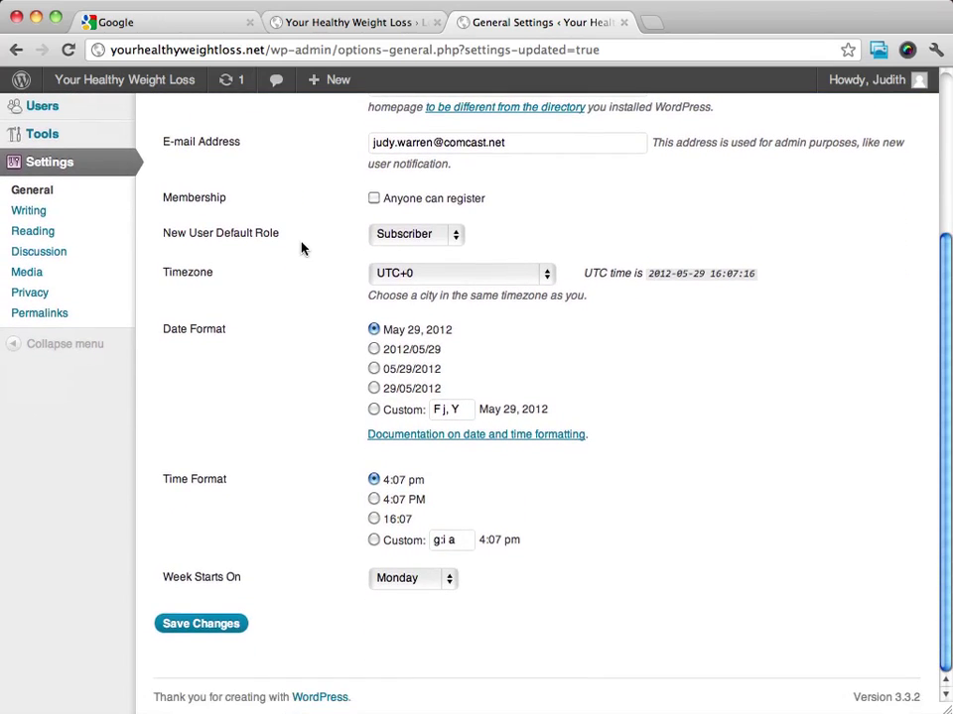
{"action": "scroll", "coordinate": [309, 366], "scroll_direction": "up", "scroll_amount": 2}
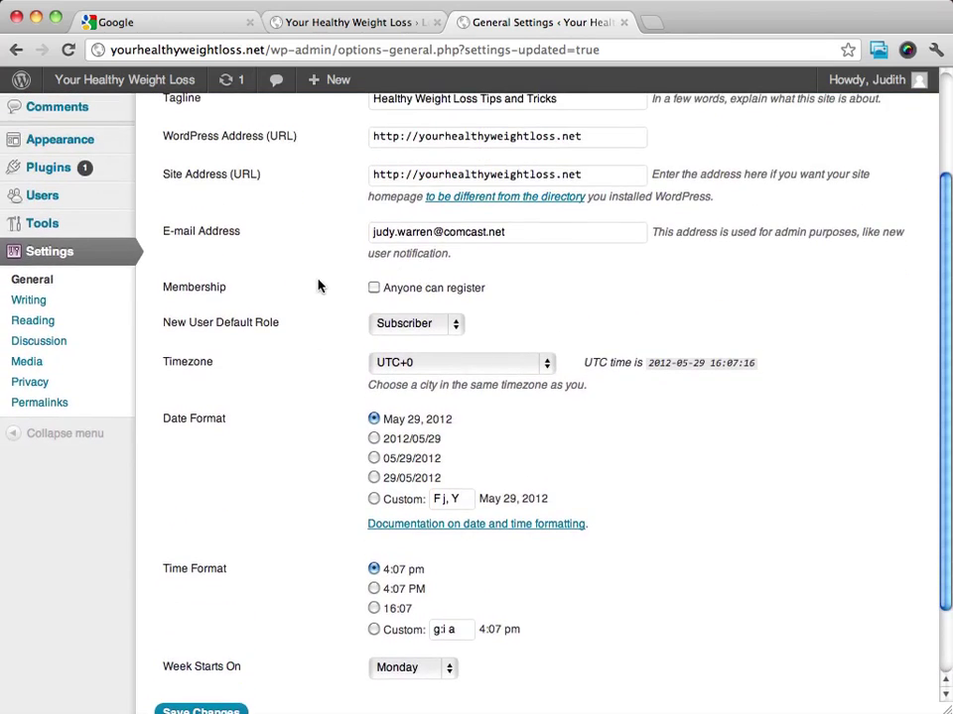
{"action": "scroll", "coordinate": [323, 249], "scroll_direction": "up", "scroll_amount": 3}
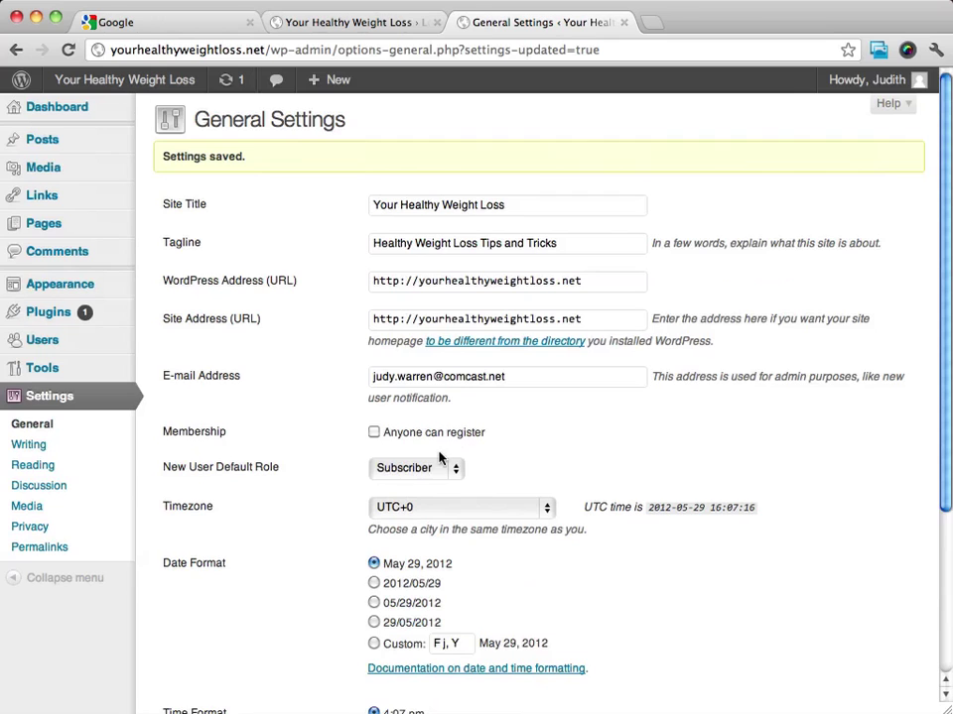
{"action": "scroll", "coordinate": [324, 303], "scroll_direction": "down", "scroll_amount": 5}
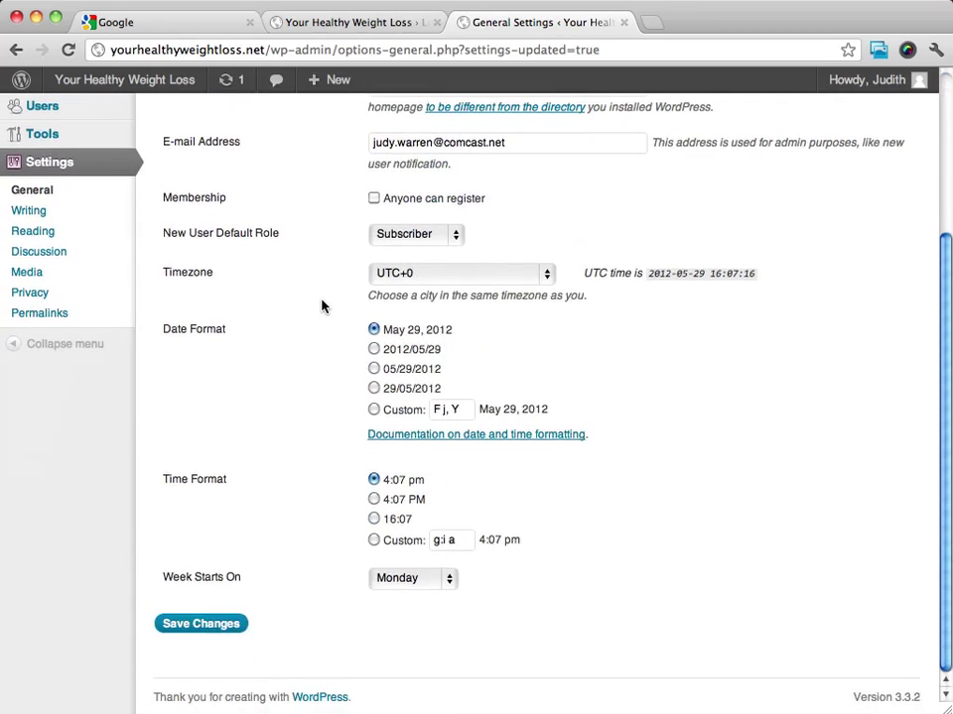
{"action": "left_click", "coordinate": [211, 626]}
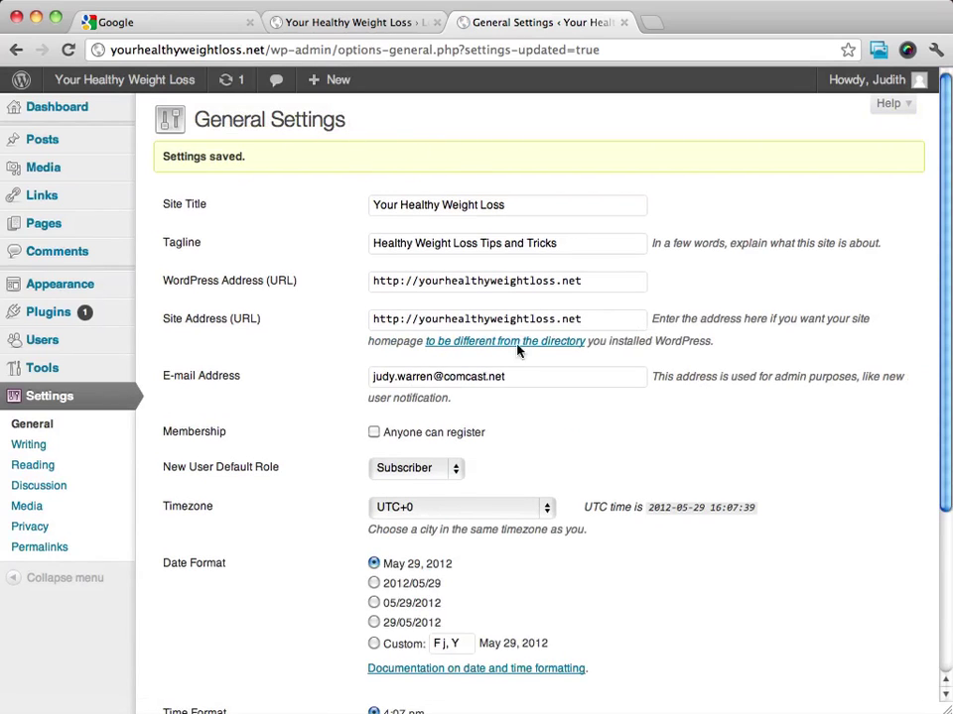
{"action": "scroll", "coordinate": [601, 224], "scroll_direction": "down", "scroll_amount": 3}
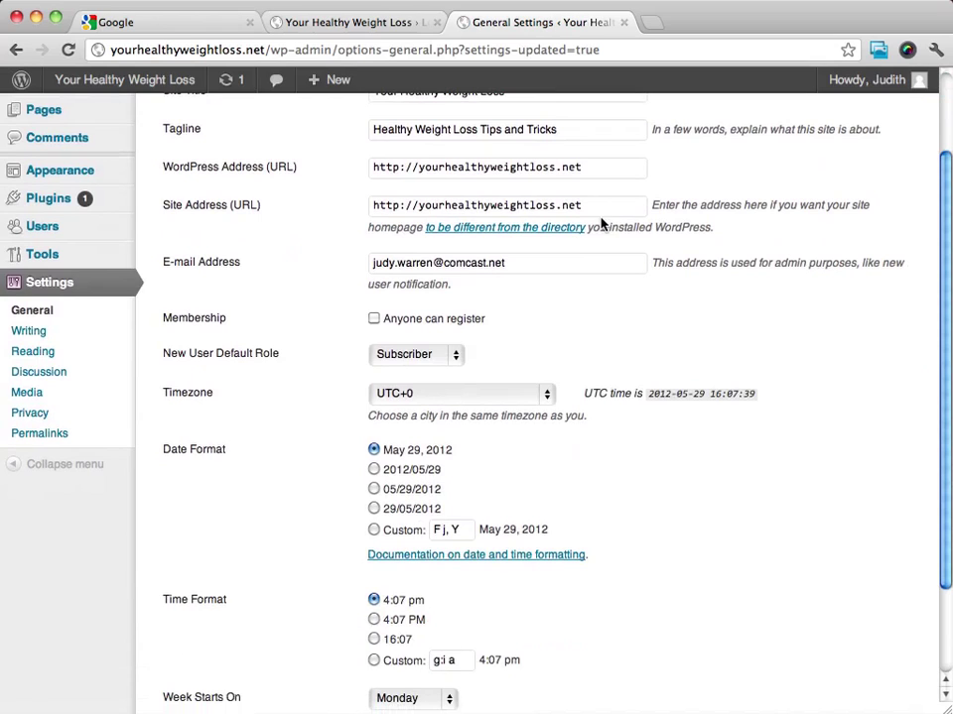
Review the Writing Settings page's post box size, formatting and post-by-e-mail options
{"action": "left_click", "coordinate": [30, 331]}
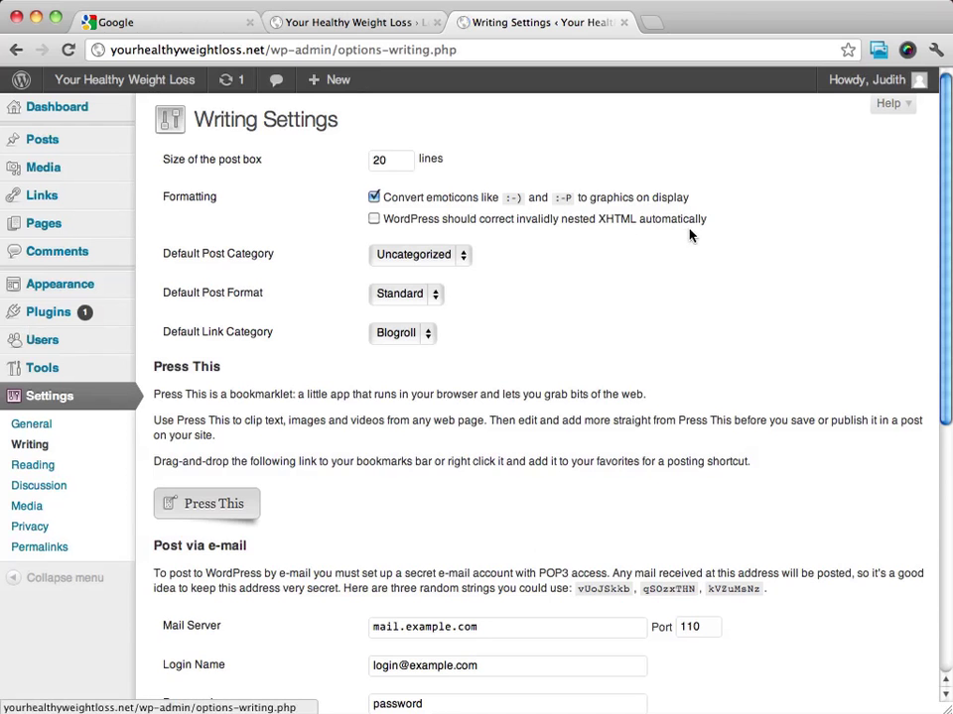
{"action": "scroll", "coordinate": [689, 235], "scroll_direction": "down", "scroll_amount": 2}
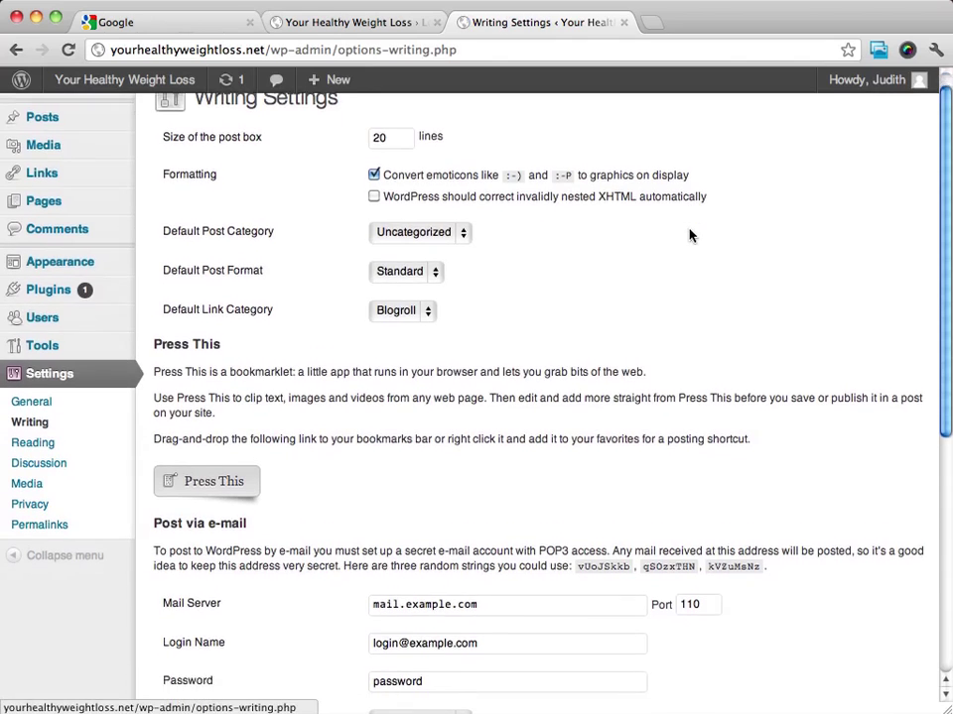
{"action": "scroll", "coordinate": [689, 235], "scroll_direction": "up", "scroll_amount": 2}
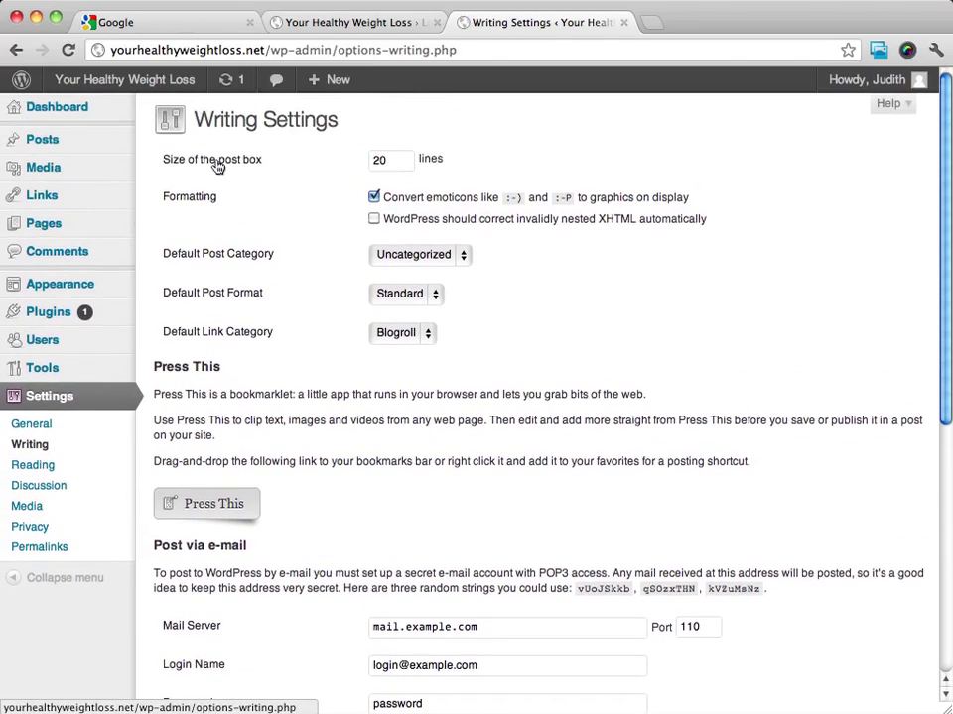
{"action": "scroll", "coordinate": [556, 193], "scroll_direction": "down", "scroll_amount": 1}
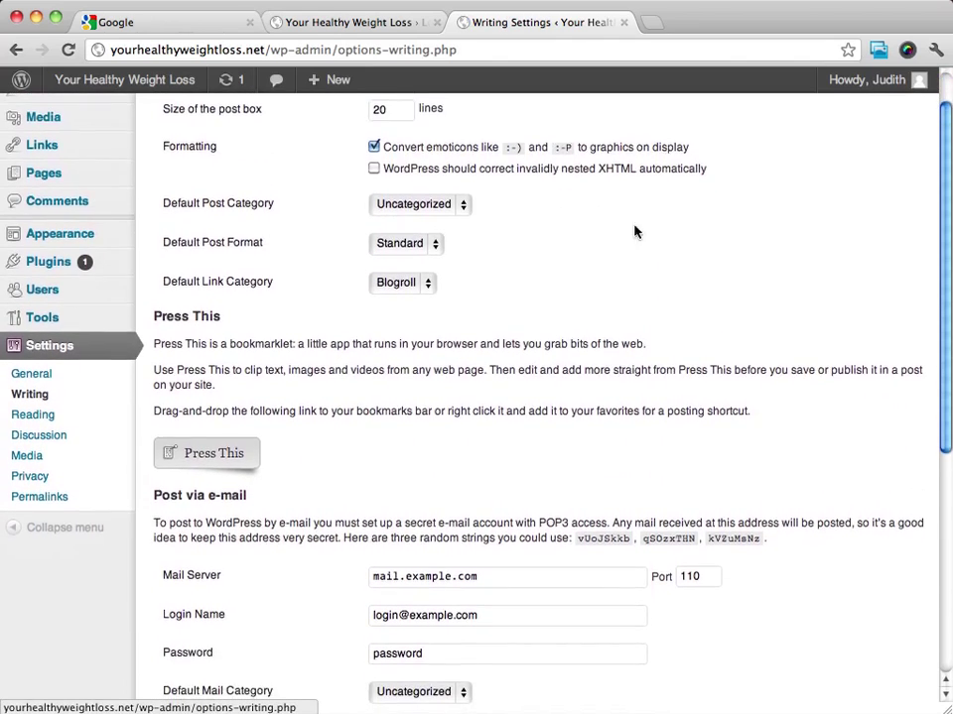
{"action": "scroll", "coordinate": [645, 234], "scroll_direction": "down", "scroll_amount": 1}
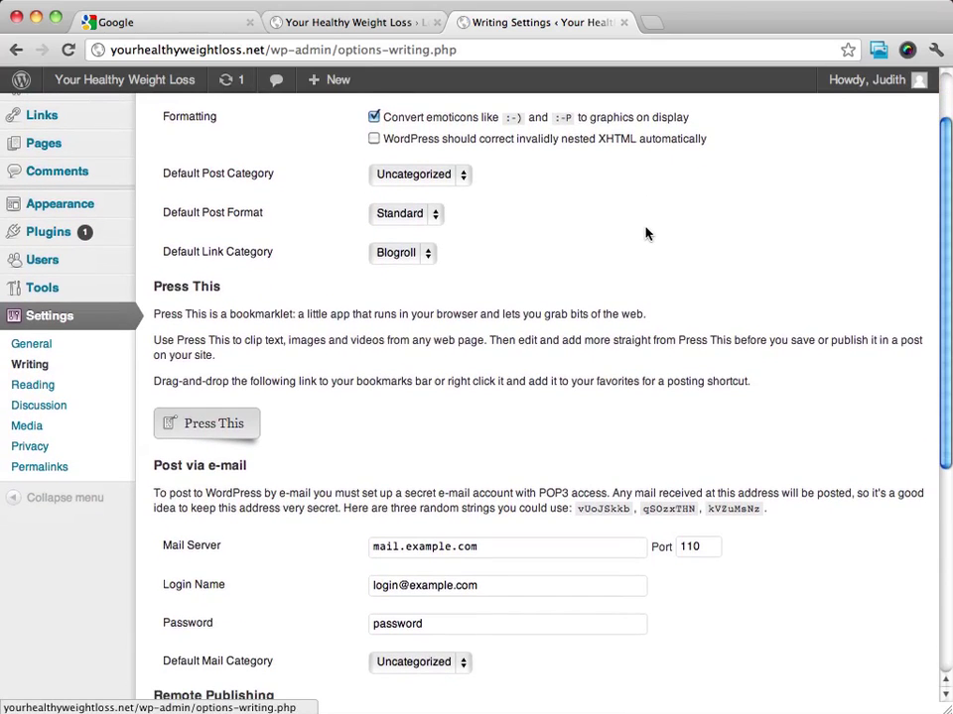
{"action": "scroll", "coordinate": [645, 234], "scroll_direction": "up", "scroll_amount": 2}
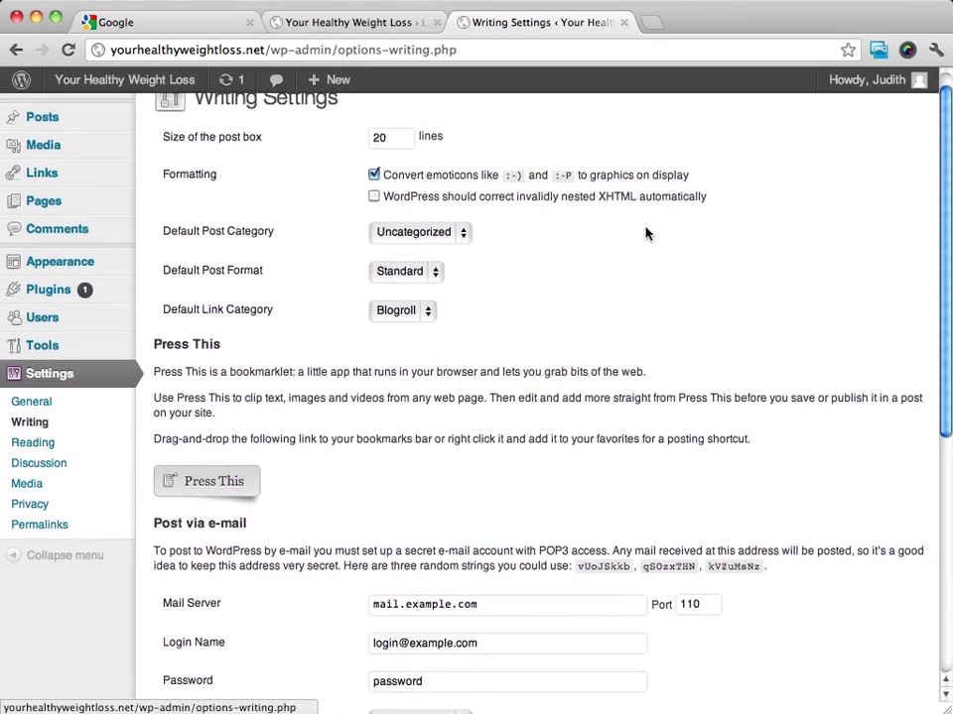
{"action": "scroll", "coordinate": [645, 234], "scroll_direction": "up", "scroll_amount": 1}
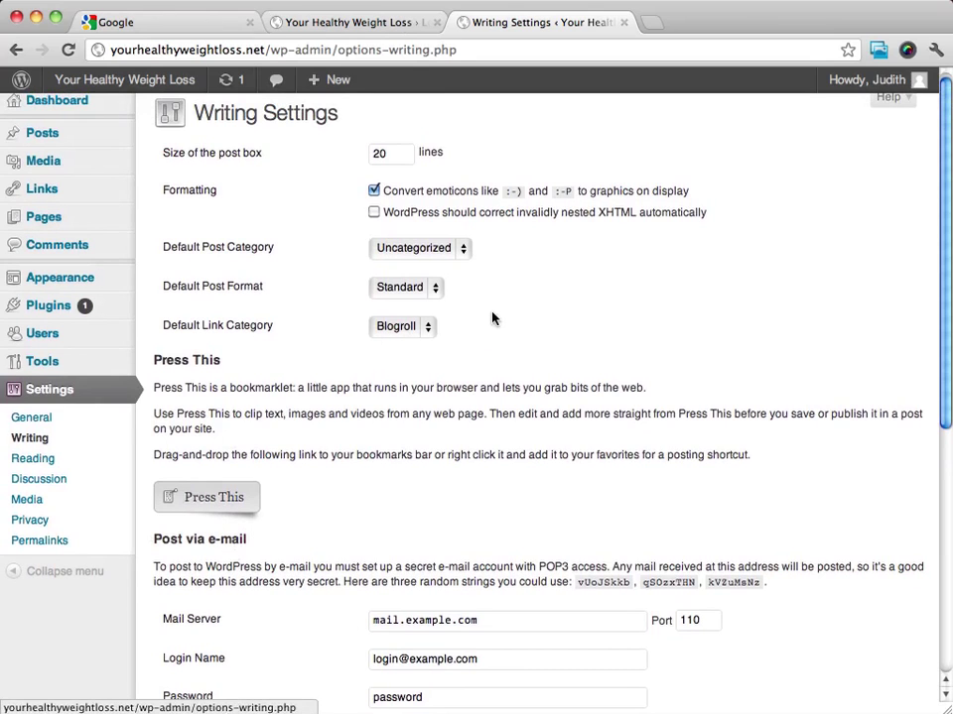
{"action": "scroll", "coordinate": [495, 315], "scroll_direction": "down", "scroll_amount": 3}
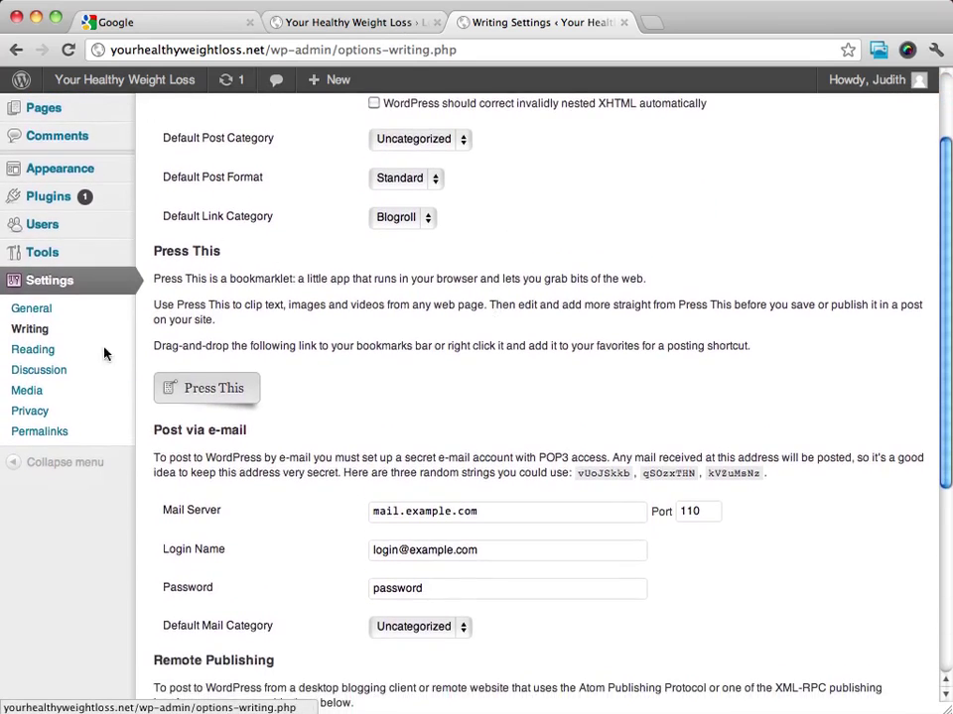
{"action": "left_click", "coordinate": [34, 351]}
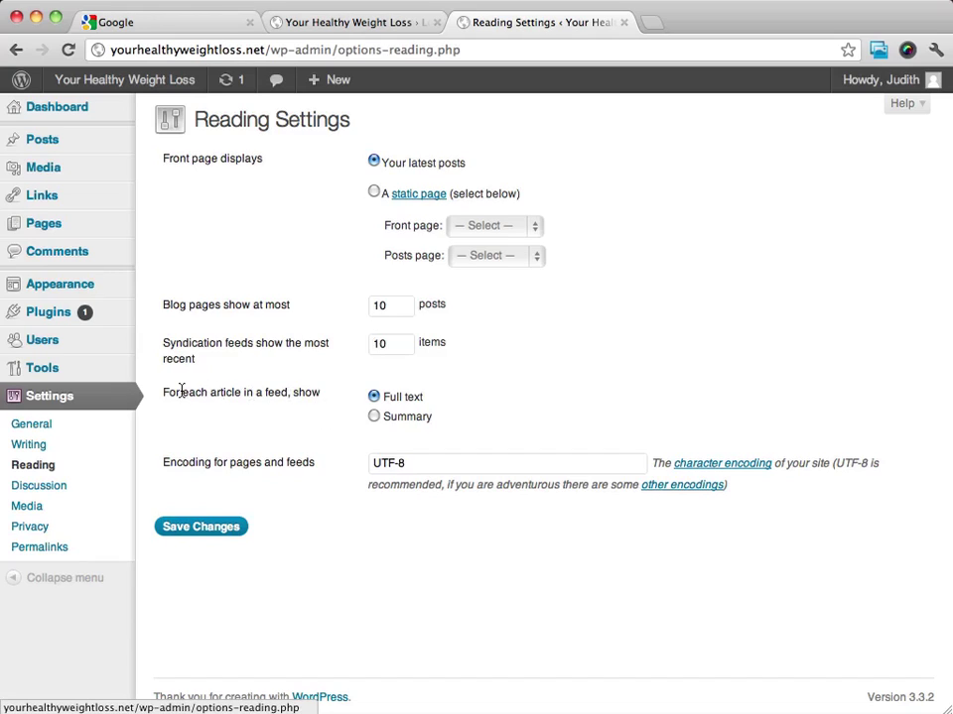
Highlight the 'For each article in a feed, show' label on Reading Settings
{"action": "left_click_drag", "start_coordinate": [182, 392], "coordinate": [328, 392]}
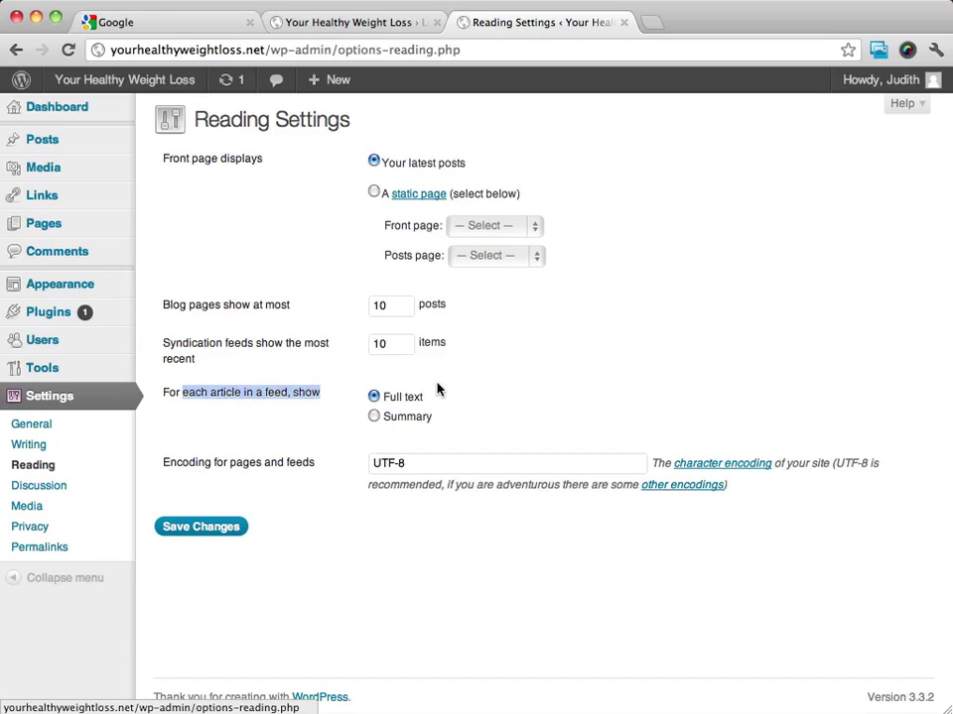